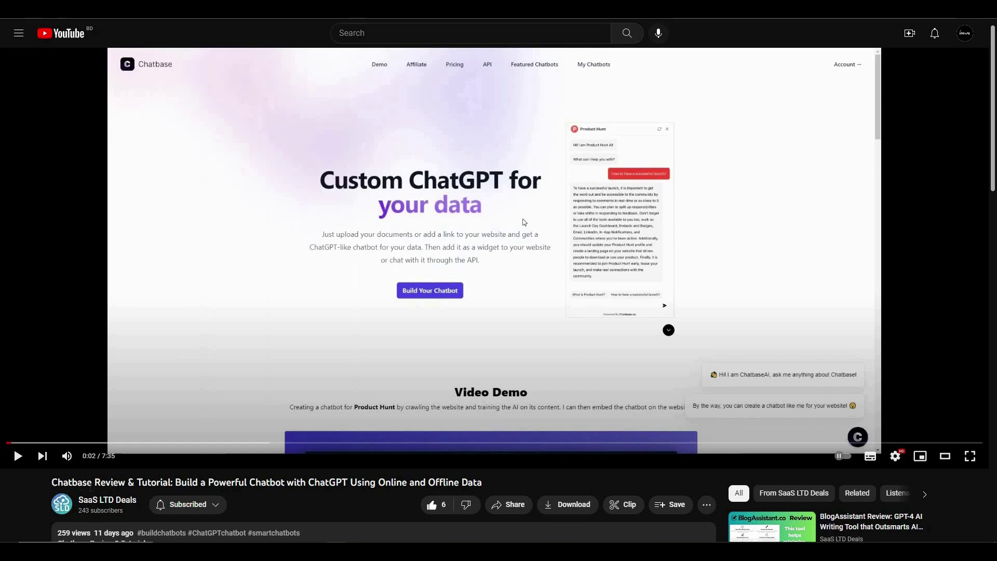
Highlight the word 'Chatbase' in the YouTube video title, then clear the selection
key(shift+Right)
key(shift+Right)
key(shift+Right)
key(shift+Right)
key(shift+Right)
key(shift+Right)
key(shift+Right)
key(shift+Right)
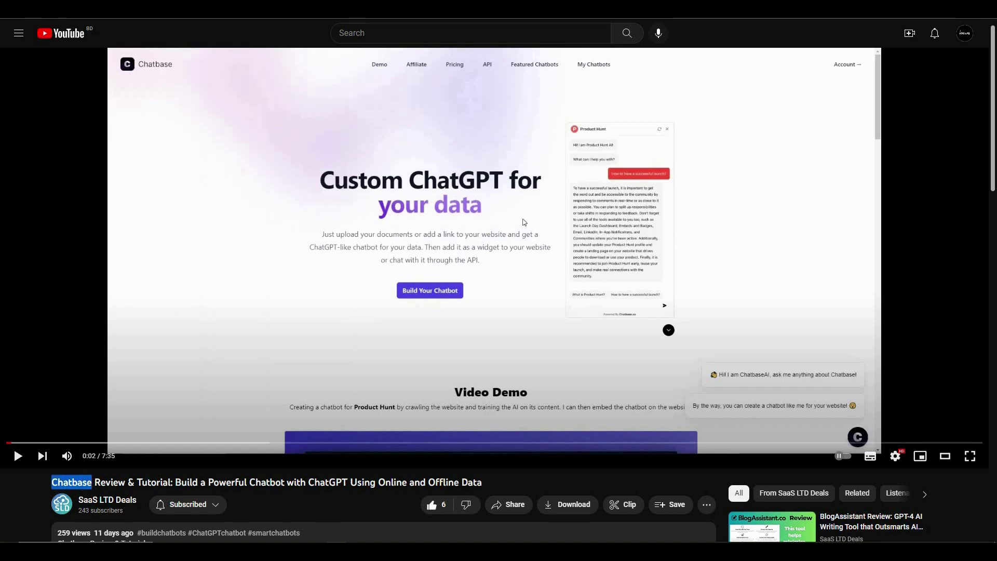
click(332, 508)
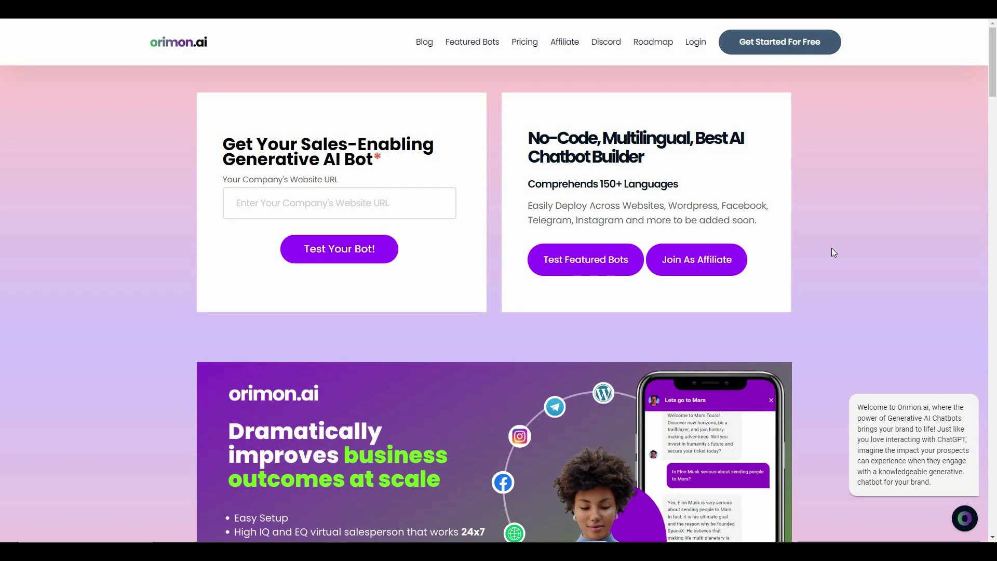
Highlight 'No-Code' and 'Multilingual' in the Orimon.ai homepage heading, then clear the selection
drag(528, 138, 597, 138)
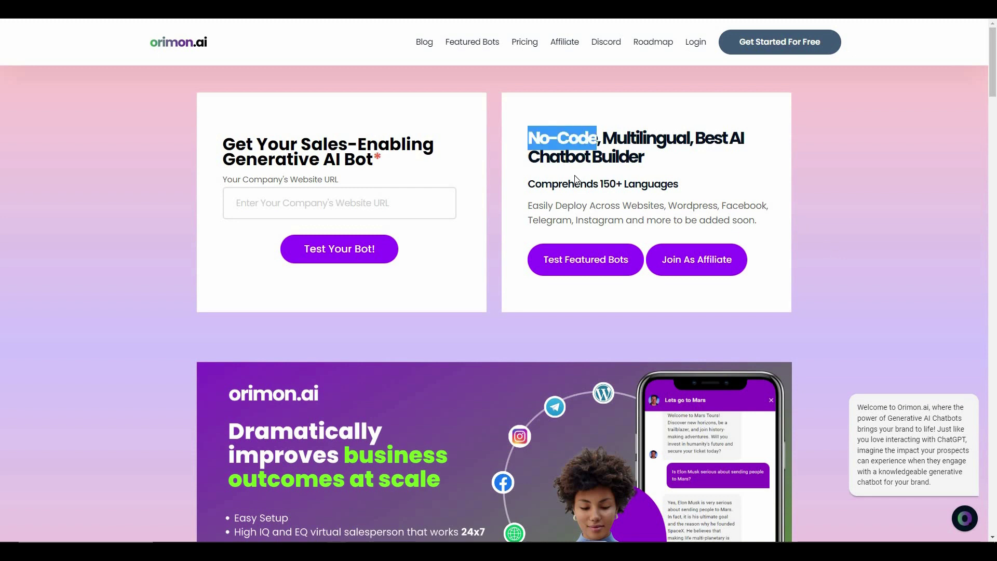
double_click(645, 138)
click(611, 199)
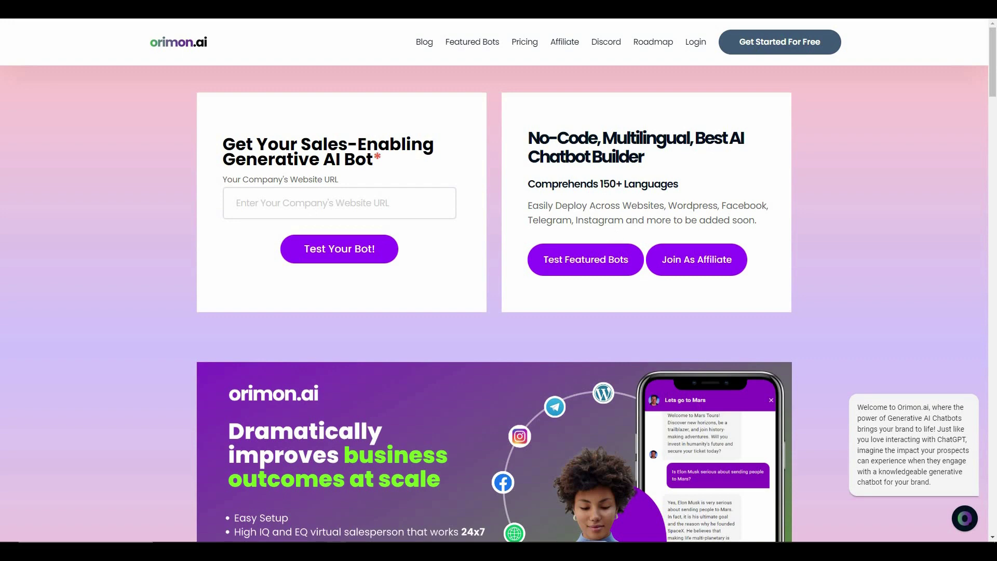
Scroll through the homepage feature sections, highlighting the Pre-built templates heading
scroll(441, 257, down, 5)
scroll(441, 257, down, 5)
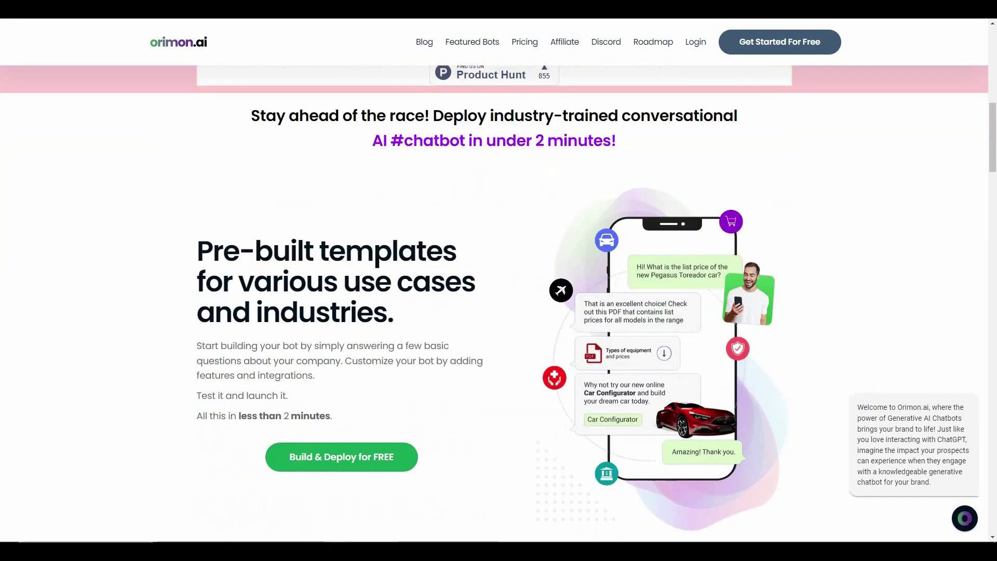
drag(197, 200, 456, 208)
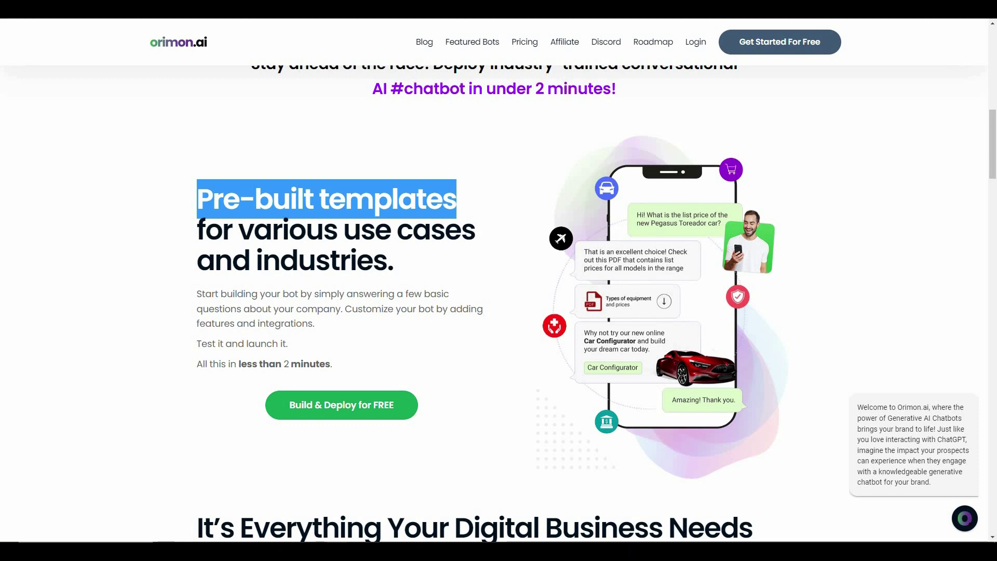
scroll(563, 292, down, 7)
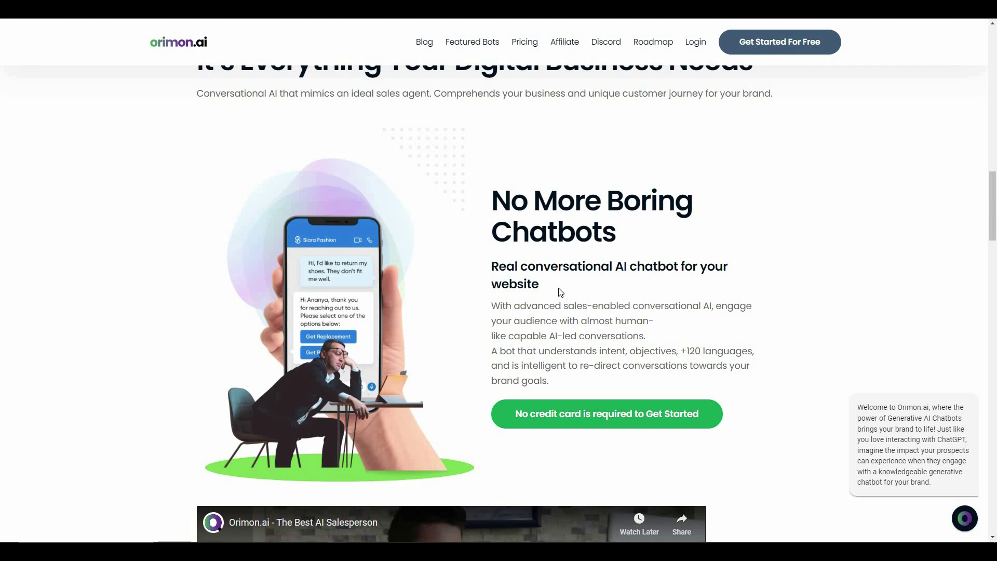
scroll(556, 289, down, 15)
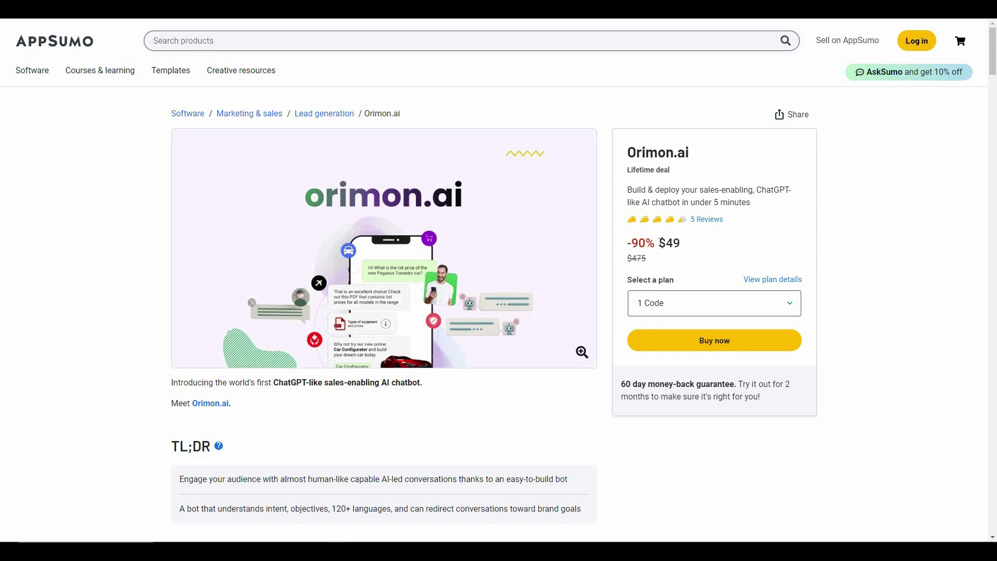
Highlight the $49 deal price, then scroll down to the $49, $98 and $147 plan cards
drag(659, 243, 681, 242)
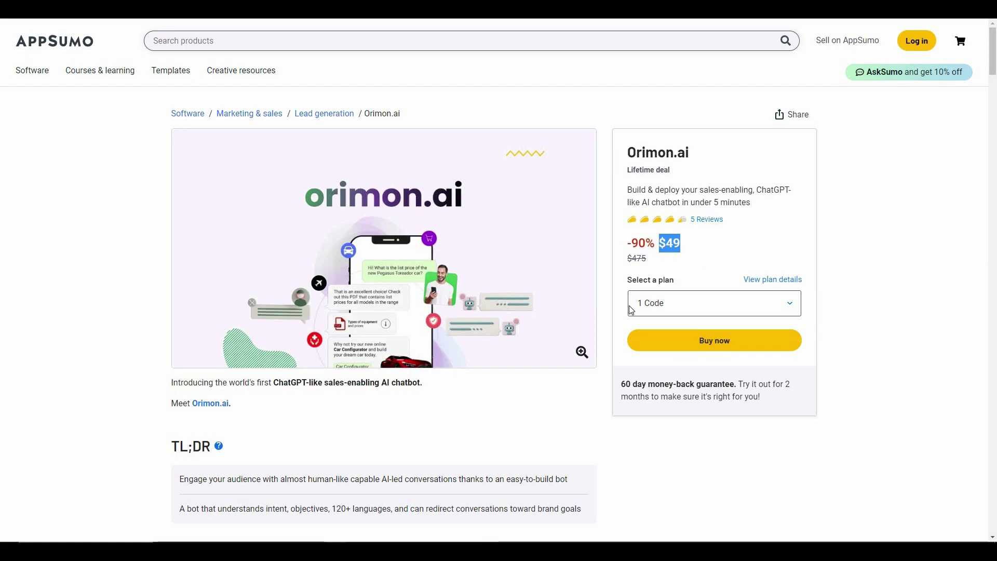
scroll(631, 310, down, 12)
scroll(631, 310, down, 15)
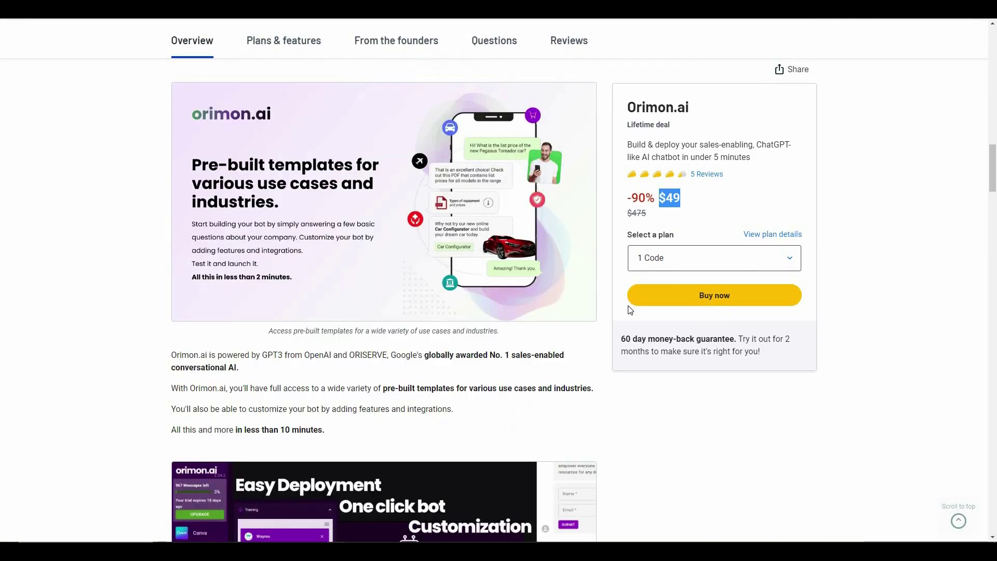
scroll(630, 310, down, 15)
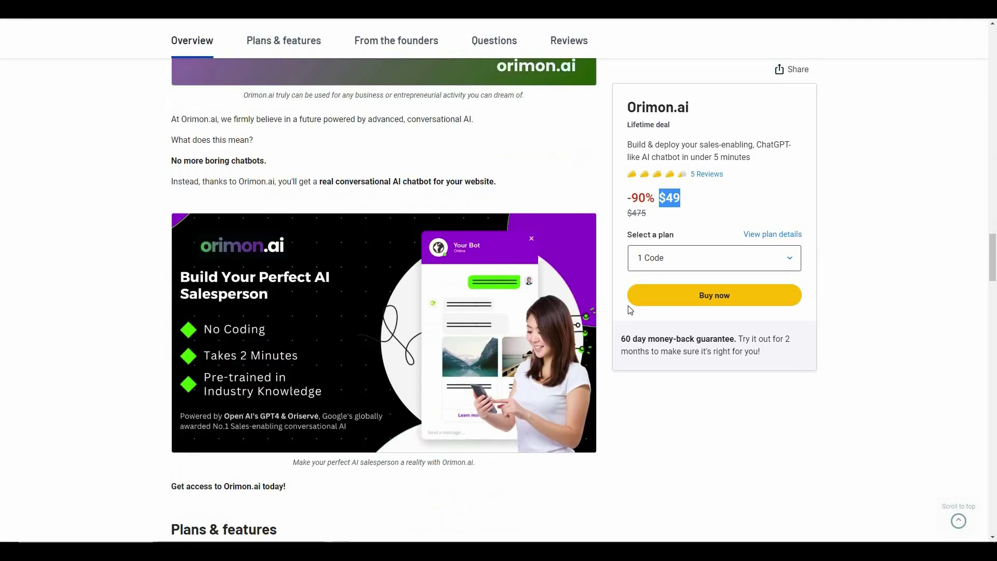
scroll(385, 339, down, 3)
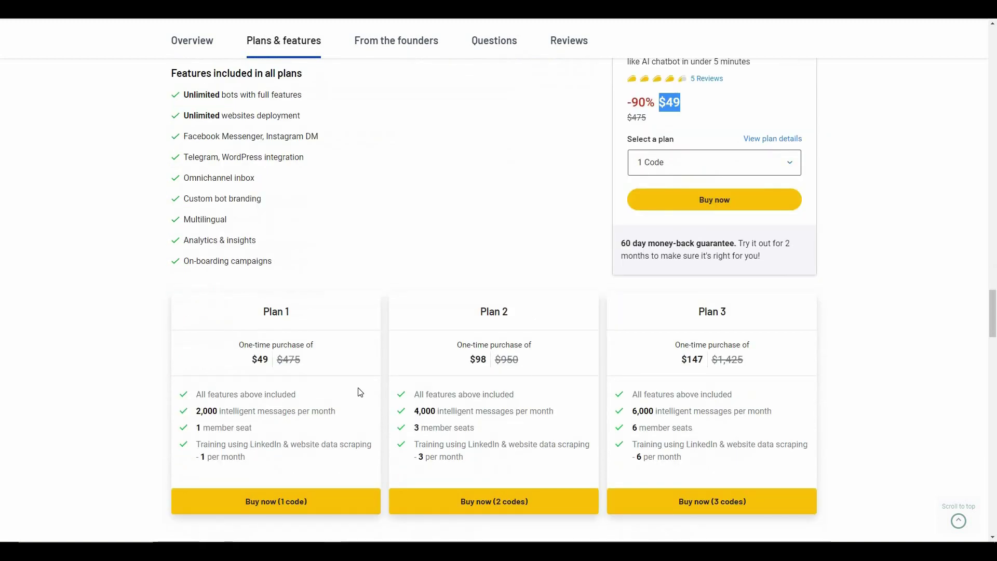
click(358, 392)
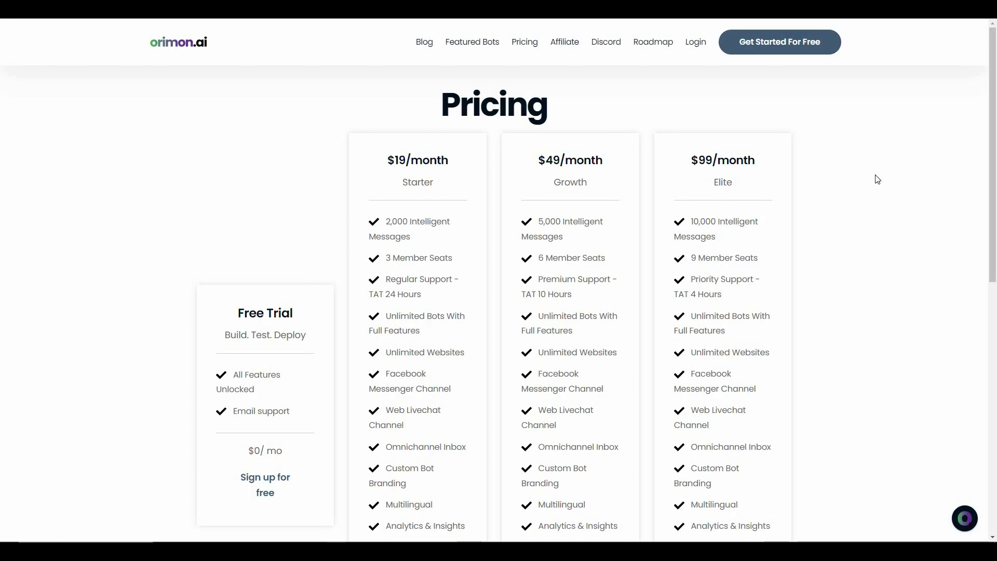
Scroll through Orimon.ai's monthly pricing plans
scroll(833, 196, down, 5)
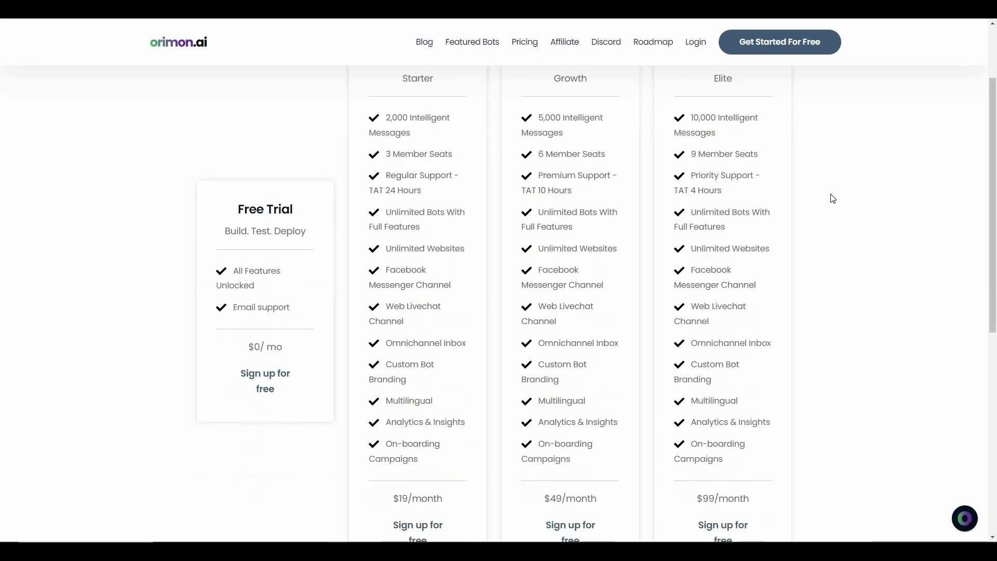
scroll(832, 198, up, 2)
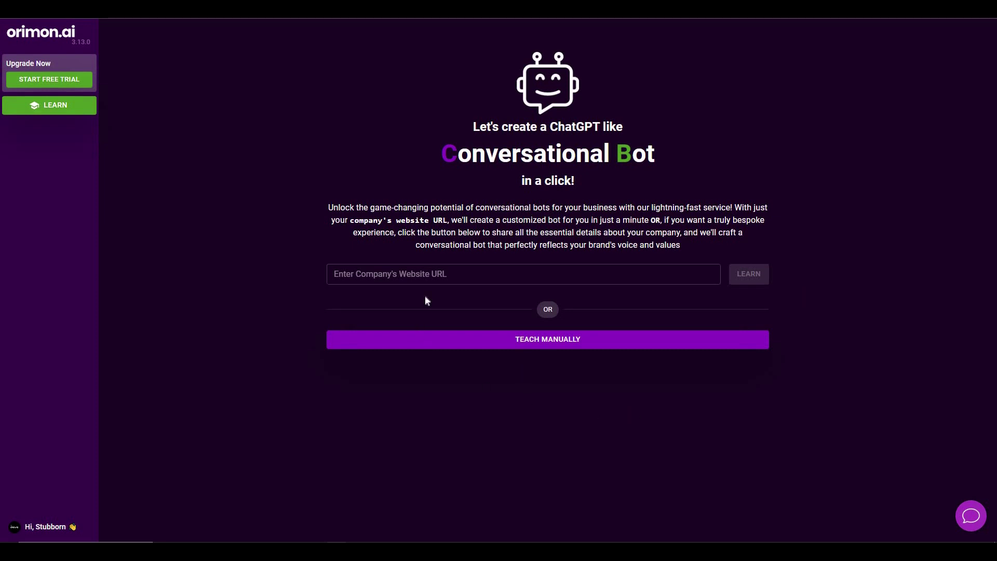
click(587, 339)
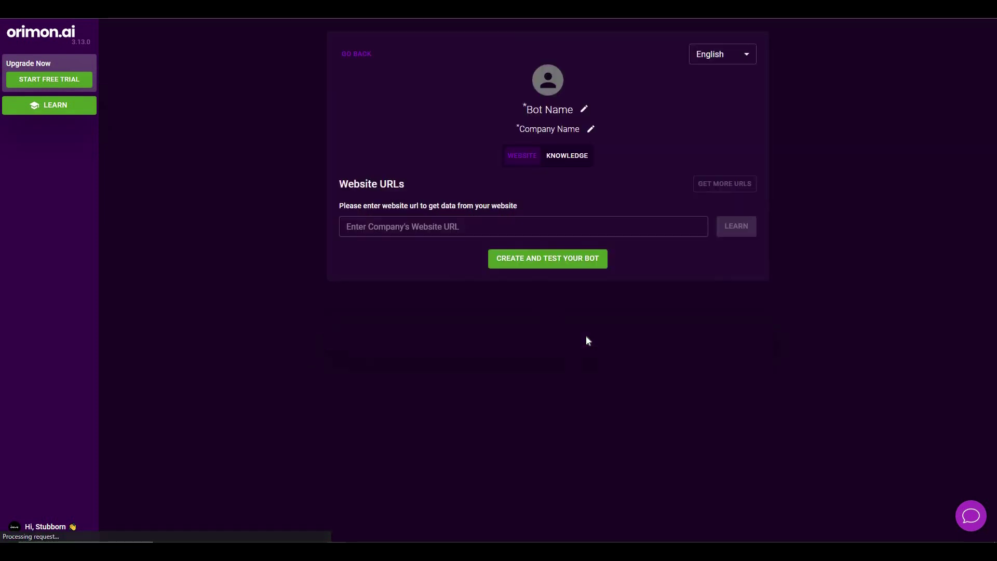
click(502, 233)
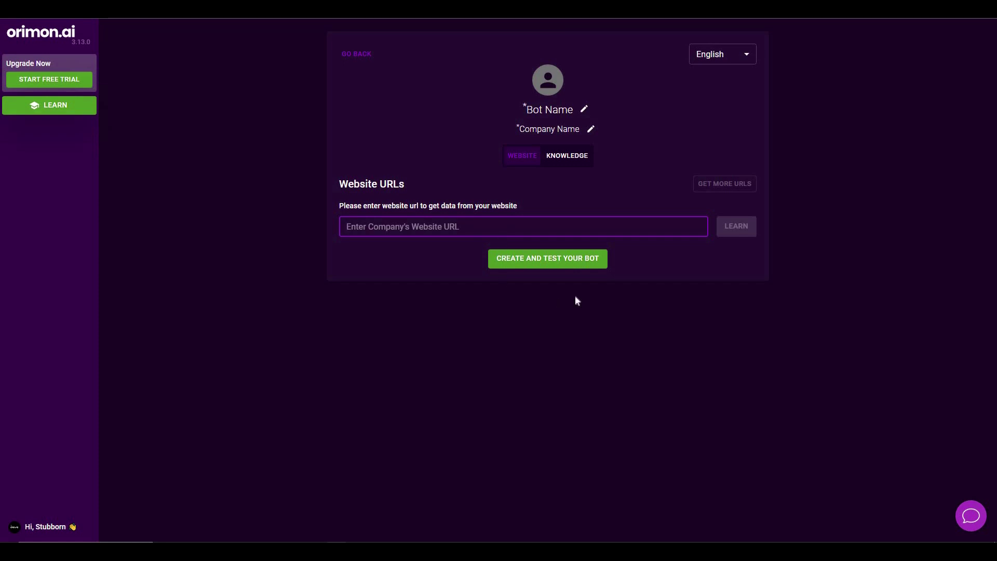
click(570, 158)
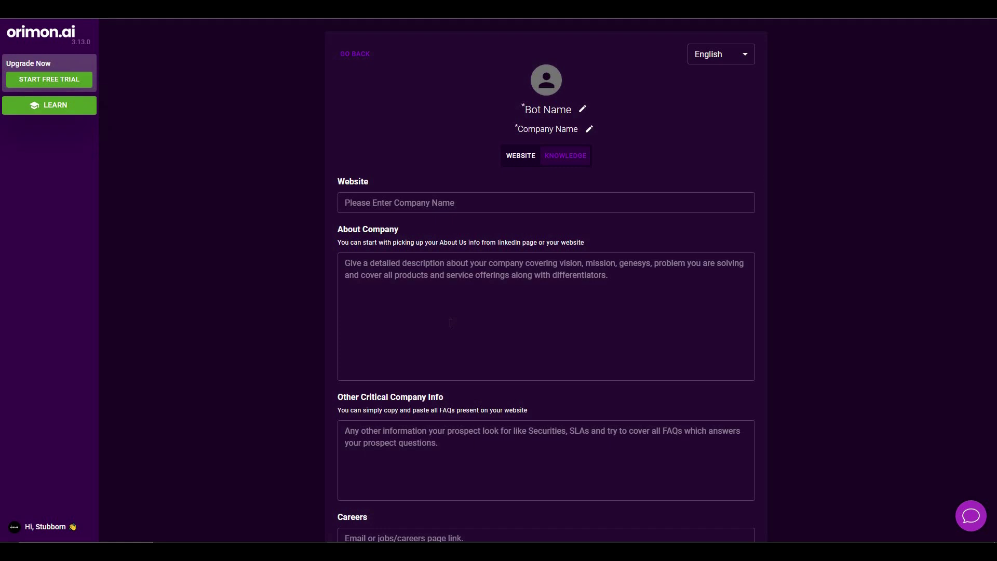
scroll(450, 322, down, 3)
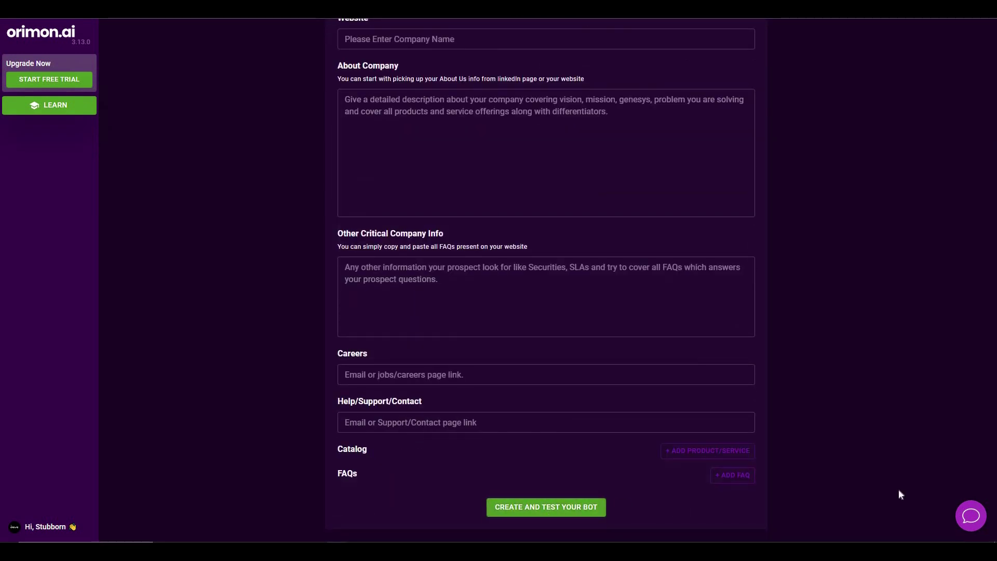
scroll(898, 491, up, 3)
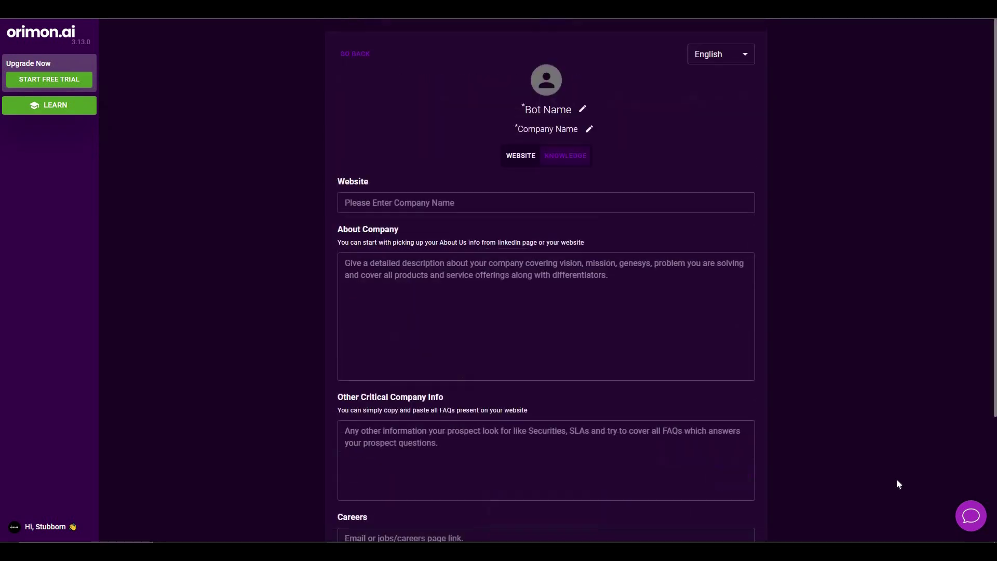
click(354, 54)
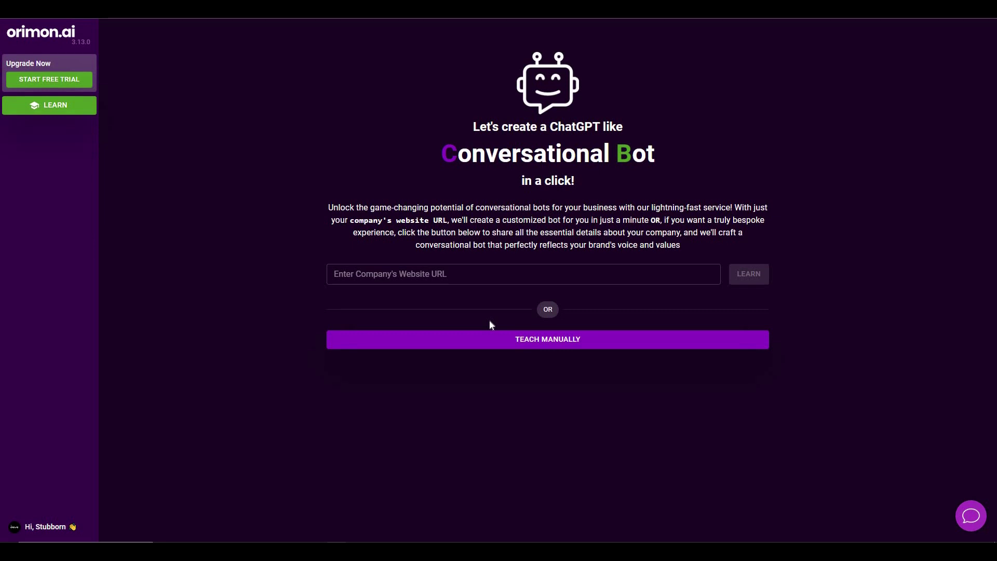
click(410, 280)
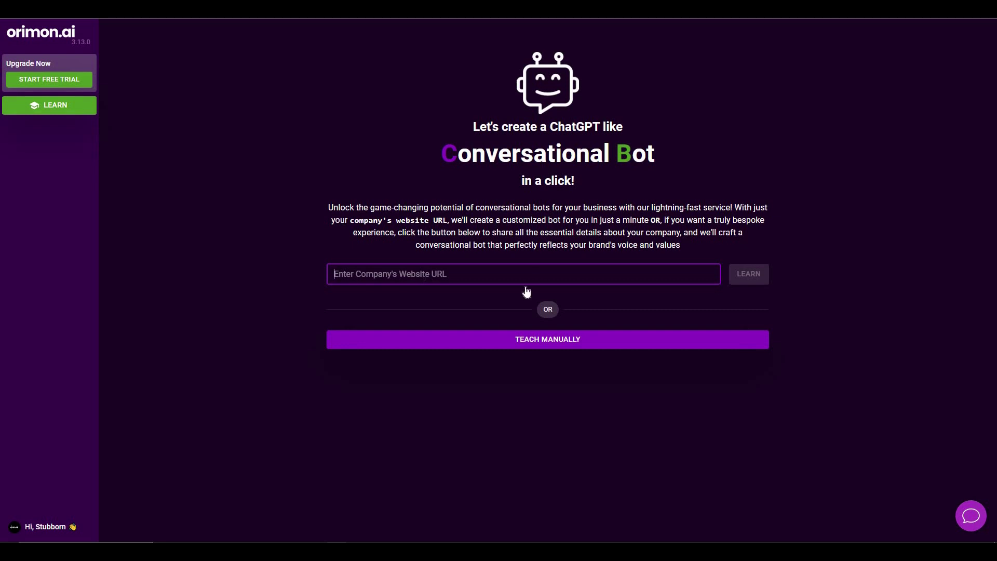
key(ctrl+Tab)
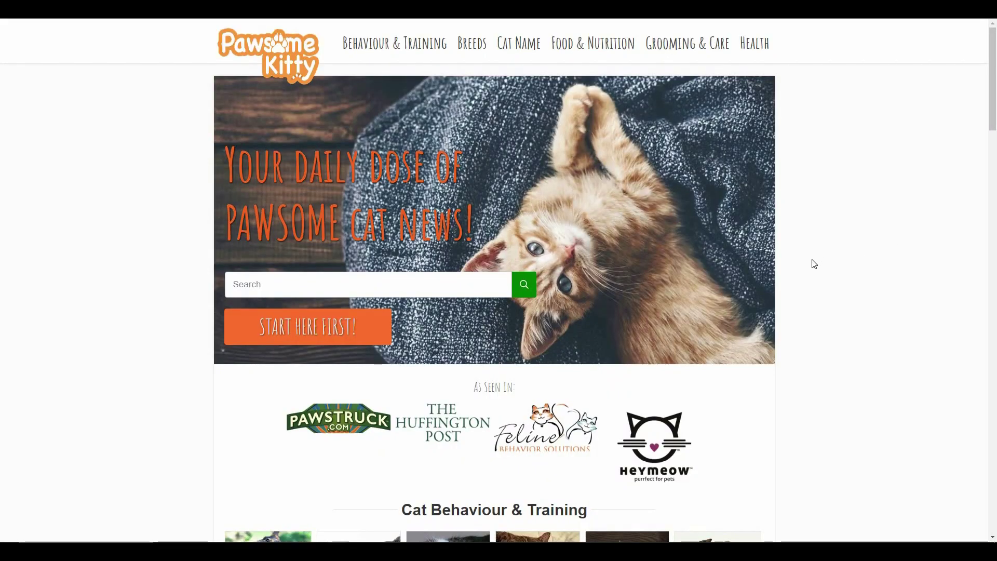
scroll(814, 265, down, 10)
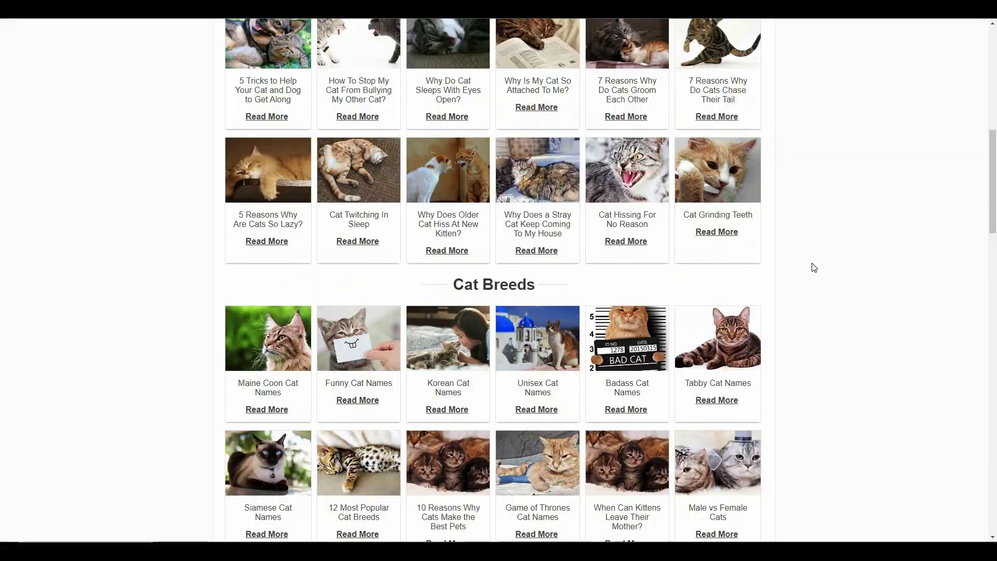
scroll(813, 267, down, 7)
key(ctrl+Tab)
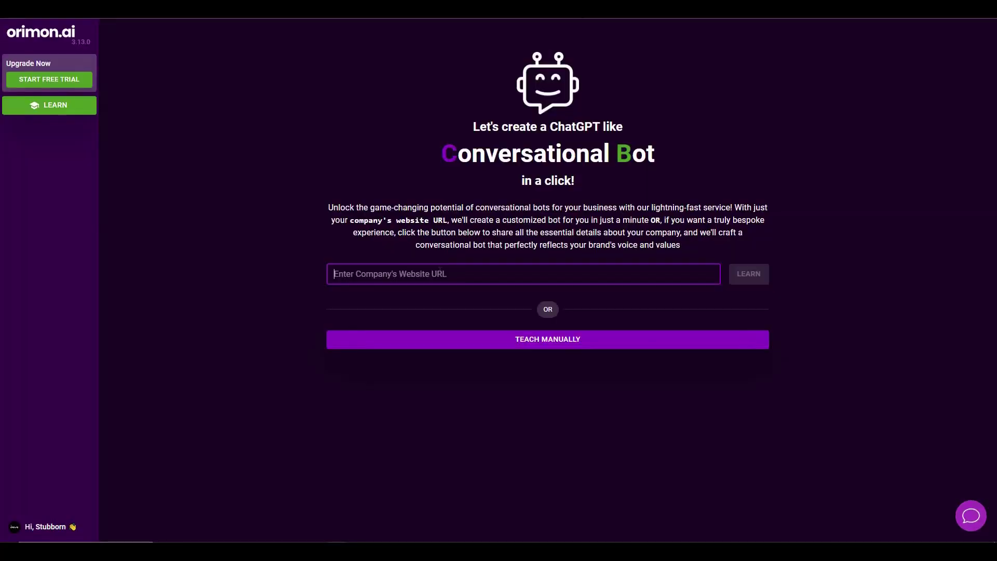
text(https://pawsomekitty.com/)
click(751, 274)
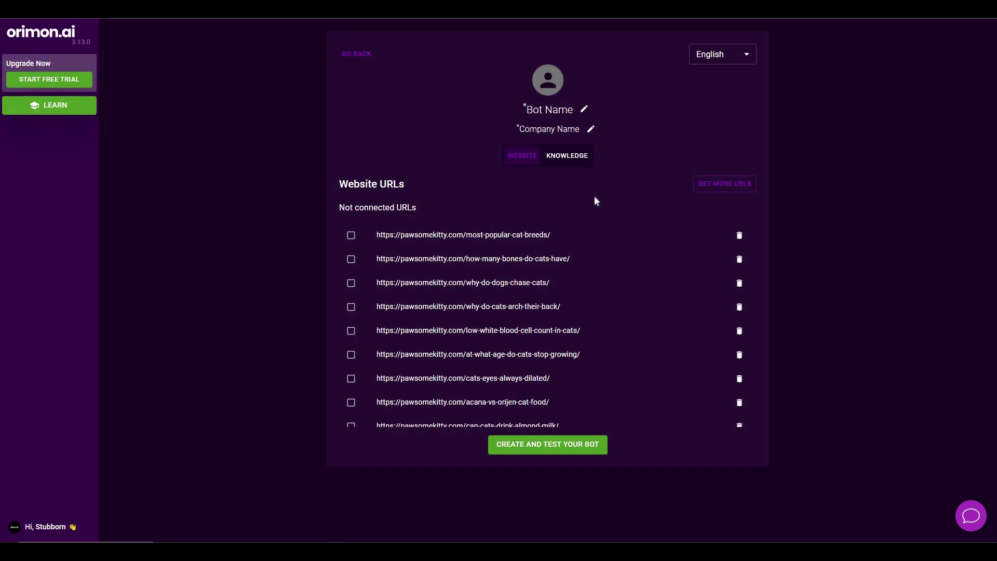
Connect the stray-cats, gentle-bite, cat-jump and paws-on-face article pages to the bot
scroll(584, 333, down, 8)
scroll(583, 340, down, 5)
scroll(583, 341, up, 10)
scroll(592, 362, up, 2)
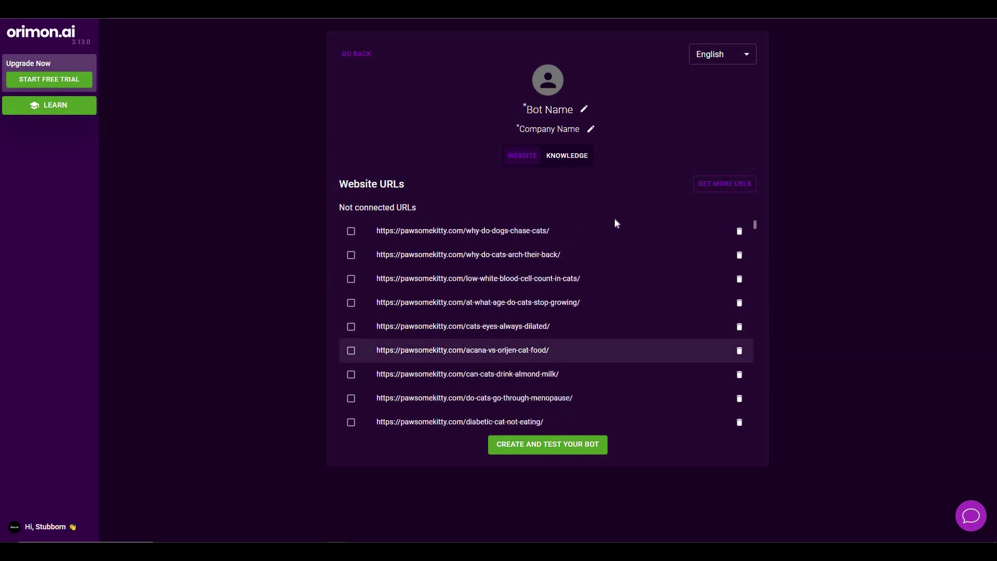
scroll(615, 218, up, 2)
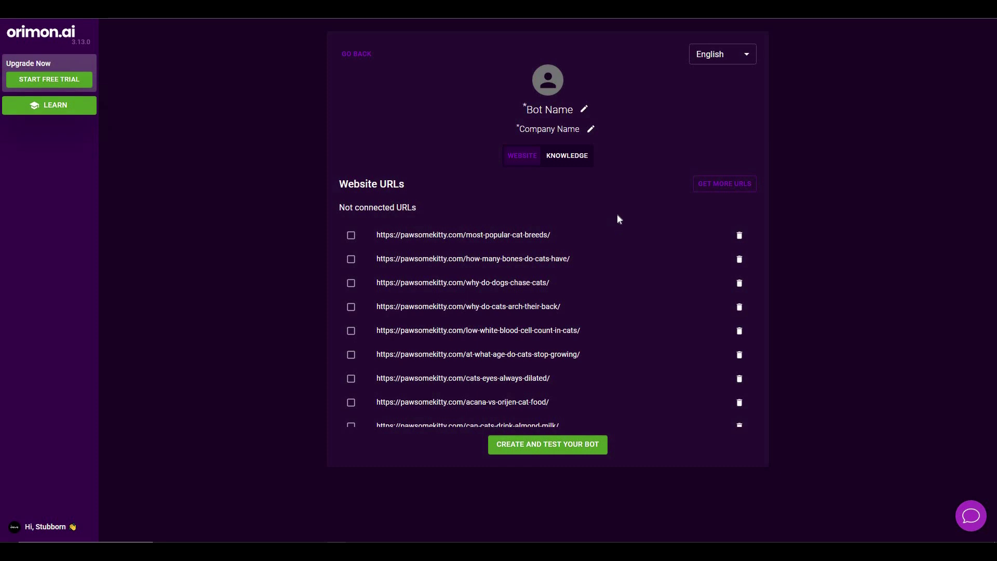
scroll(364, 260, down, 3)
click(351, 247)
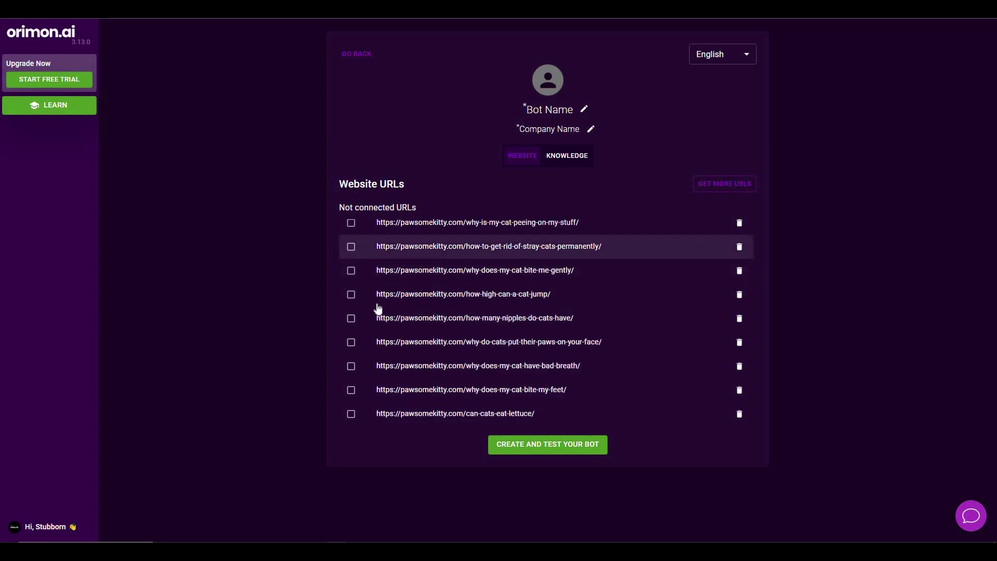
click(350, 308)
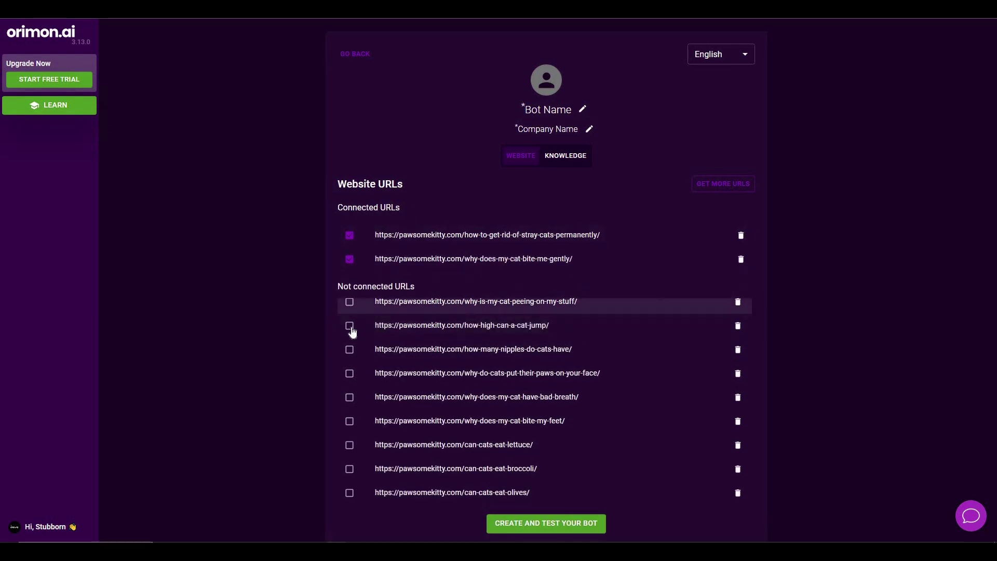
click(350, 373)
click(349, 445)
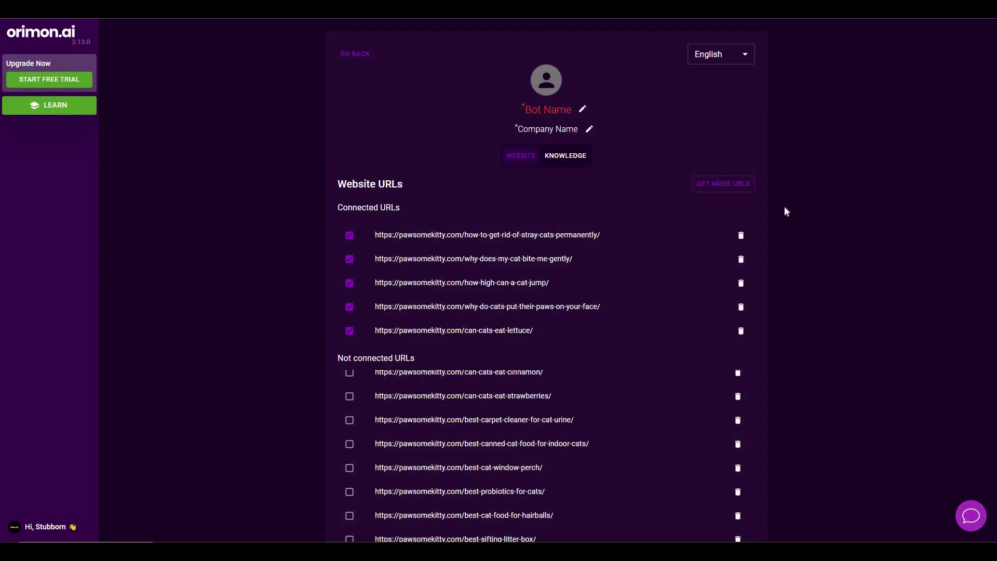
Name the bot 'Cat Info' for company 'Cat Ltd' and create it for testing
click(582, 110)
text(Cat Info)
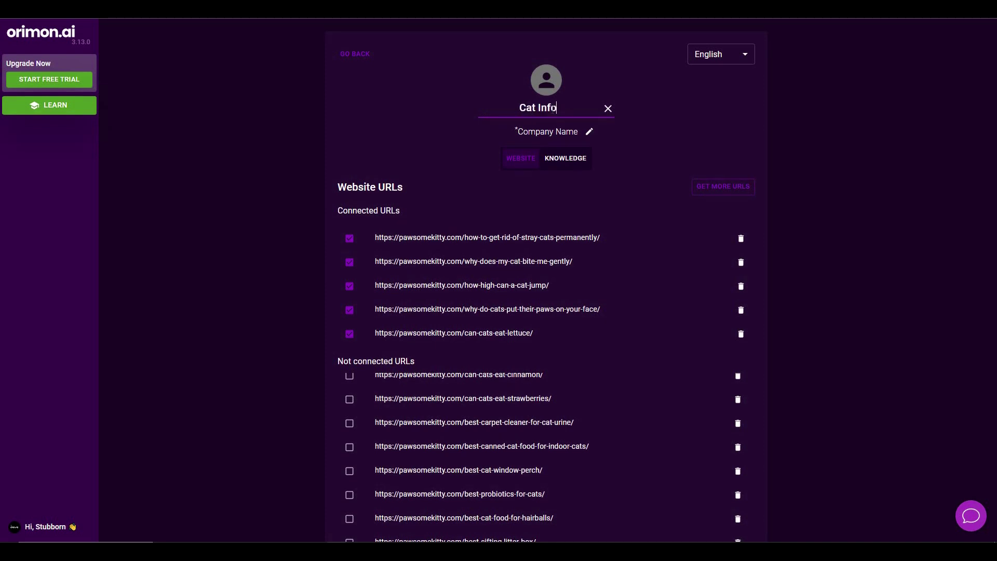
key(Return)
click(590, 130)
text(Cat Ltd)
scroll(530, 499, down, 2)
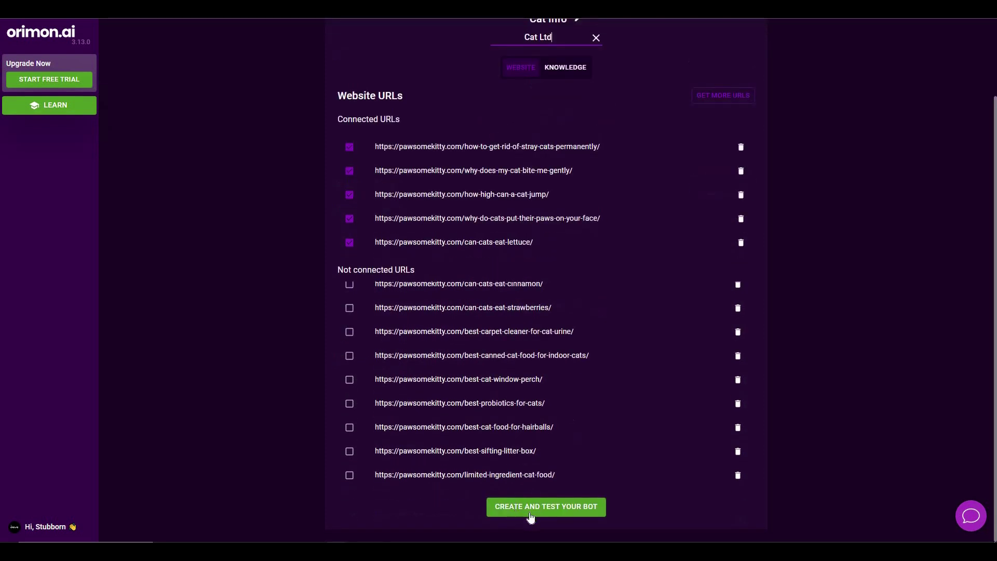
click(581, 506)
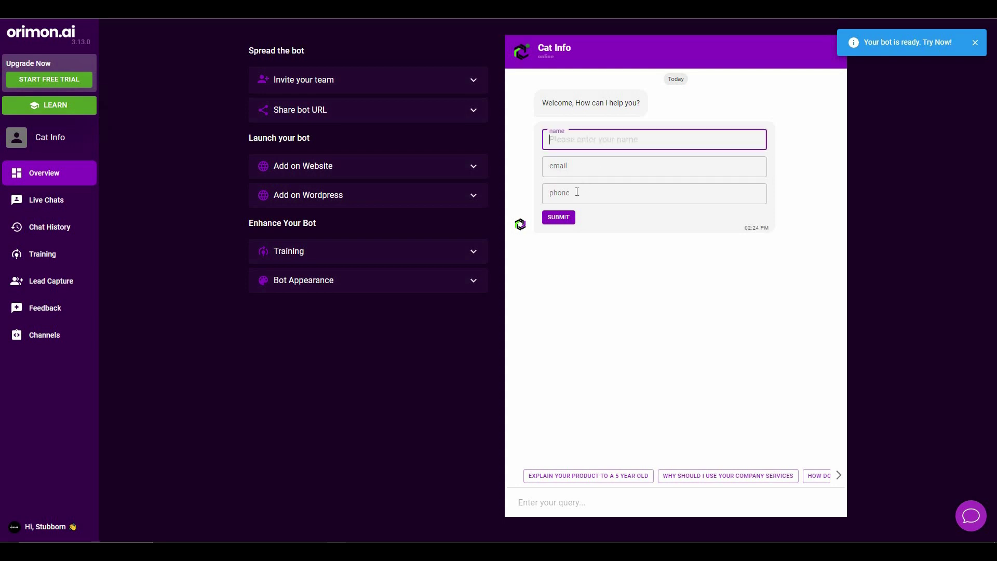
Tab through the preview's name, email and phone fields, then expand the Training guide
key(Tab)
key(Tab)
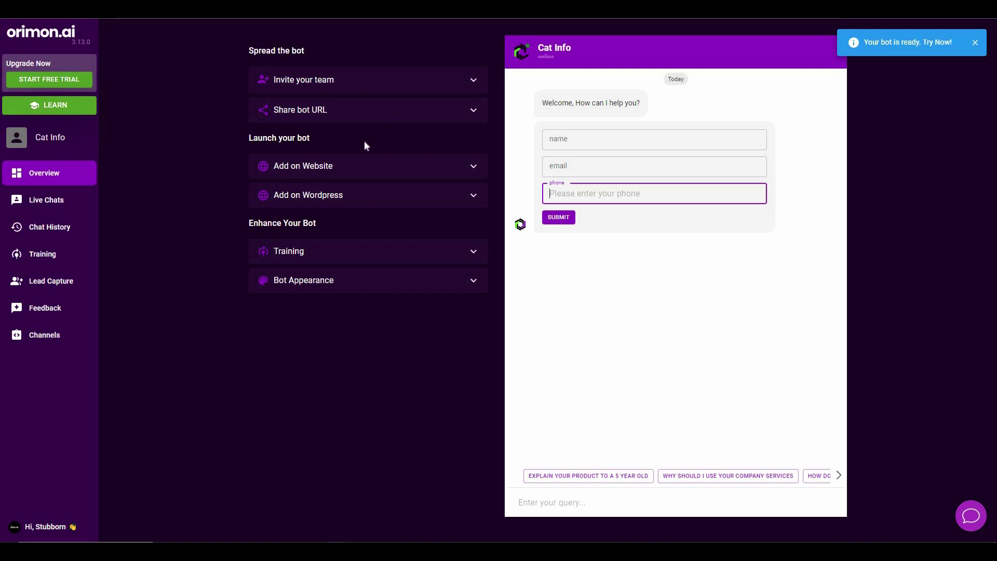
click(359, 164)
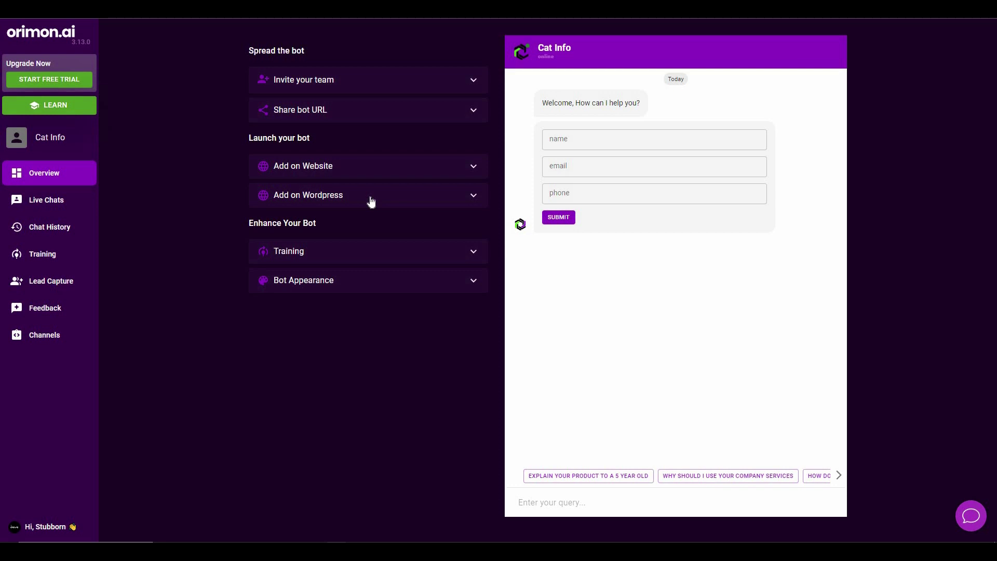
click(373, 251)
scroll(389, 338, down, 3)
scroll(419, 213, down, 1)
scroll(418, 213, up, 3)
Open the Bot Appearance settings and look at the welcome message without changing it
click(418, 209)
click(392, 284)
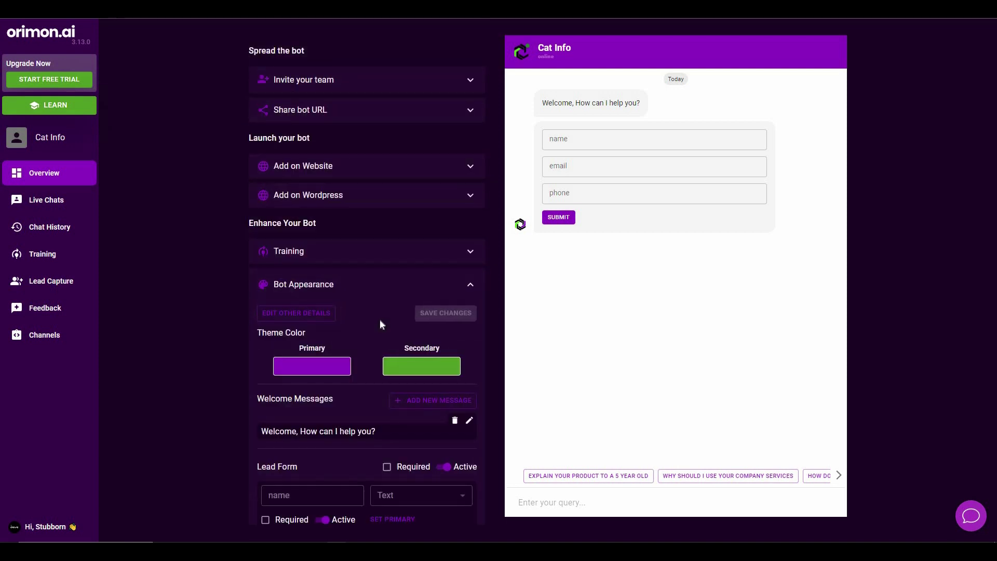
scroll(379, 319, down, 2)
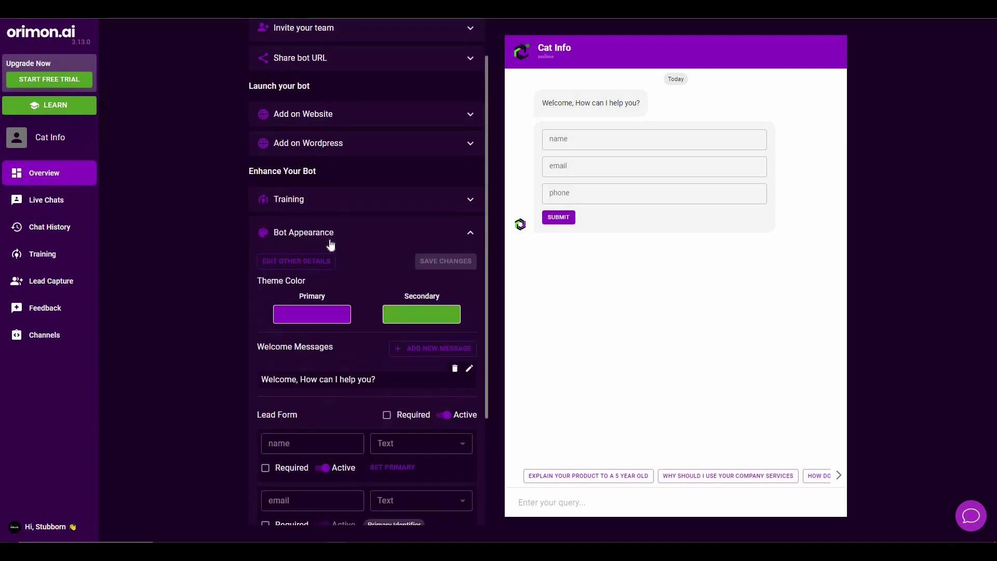
scroll(420, 263, down, 1)
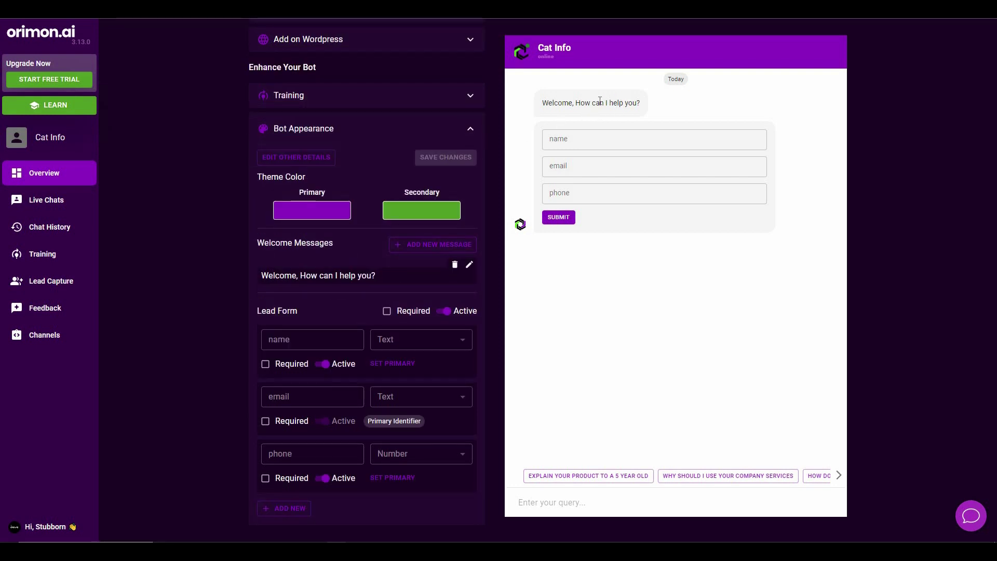
click(469, 265)
click(474, 332)
scroll(437, 253, down, 1)
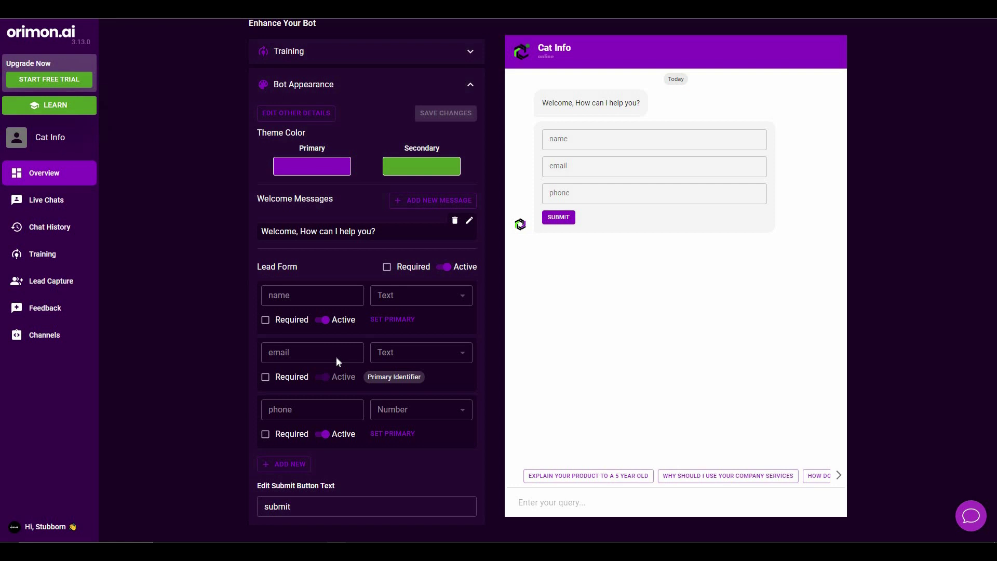
Add a Number field to the lead form, rename the submit button 'Lets Start', and save
click(284, 463)
scroll(405, 431, down, 1)
click(418, 413)
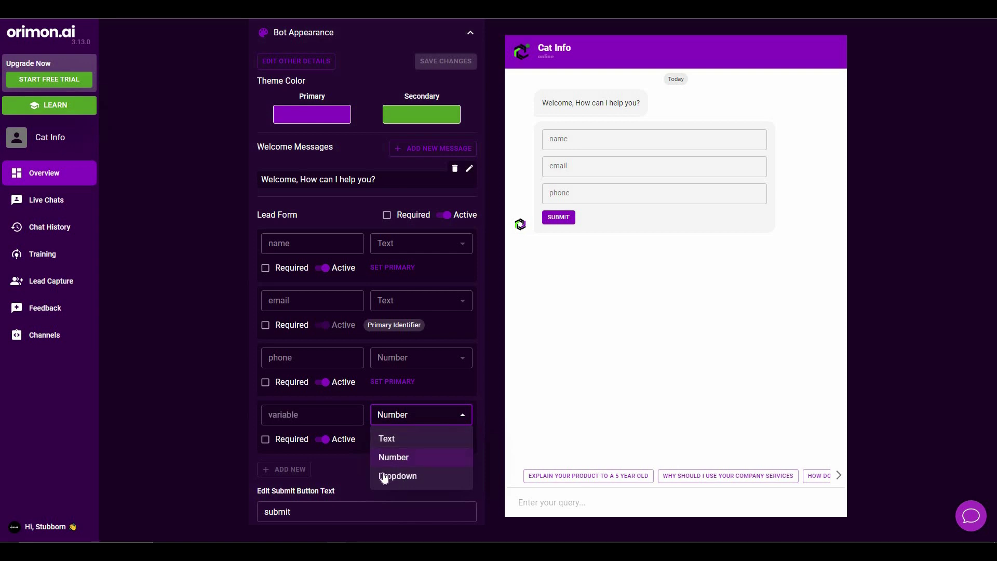
click(323, 438)
click(307, 508)
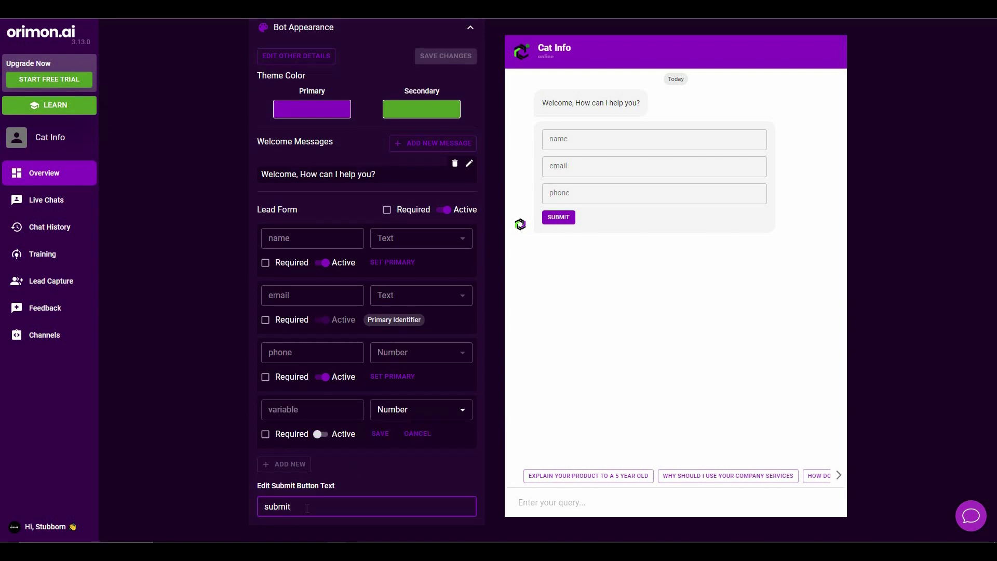
double_click(307, 508)
text(Lets Start)
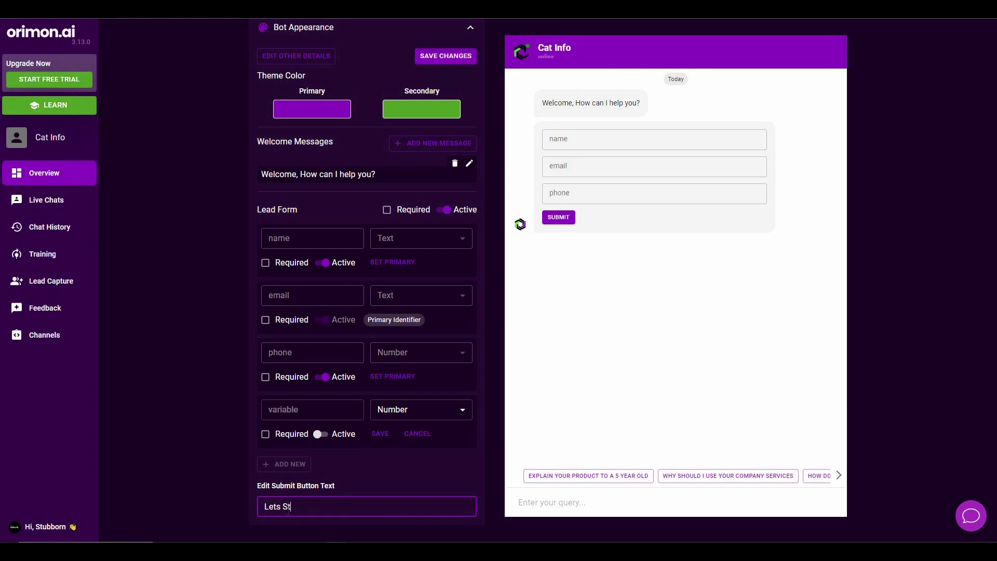
click(446, 56)
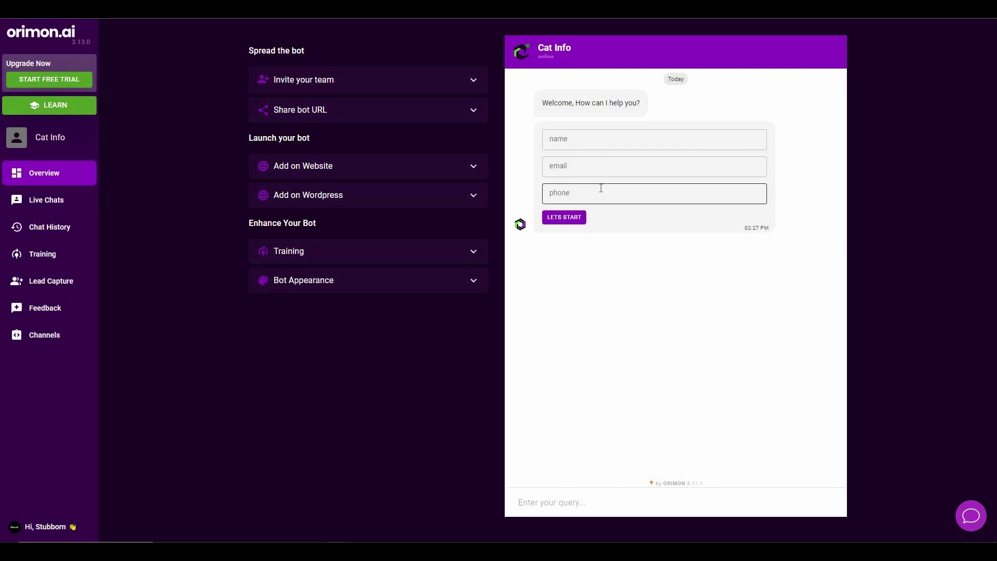
Submit the preview's contact form, then select the stray-cats article title on Pawsome Kitty
click(575, 221)
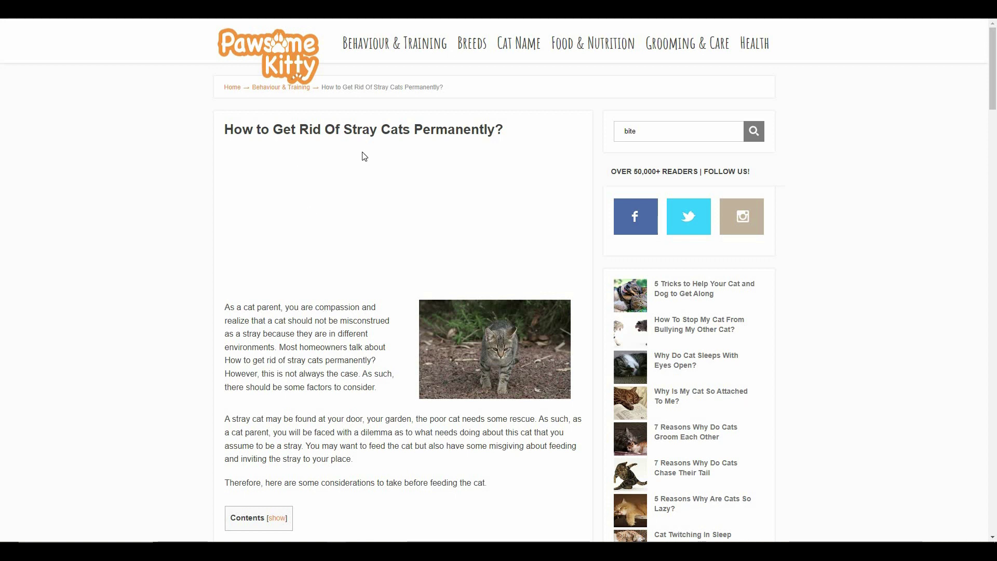
triple_click(358, 133)
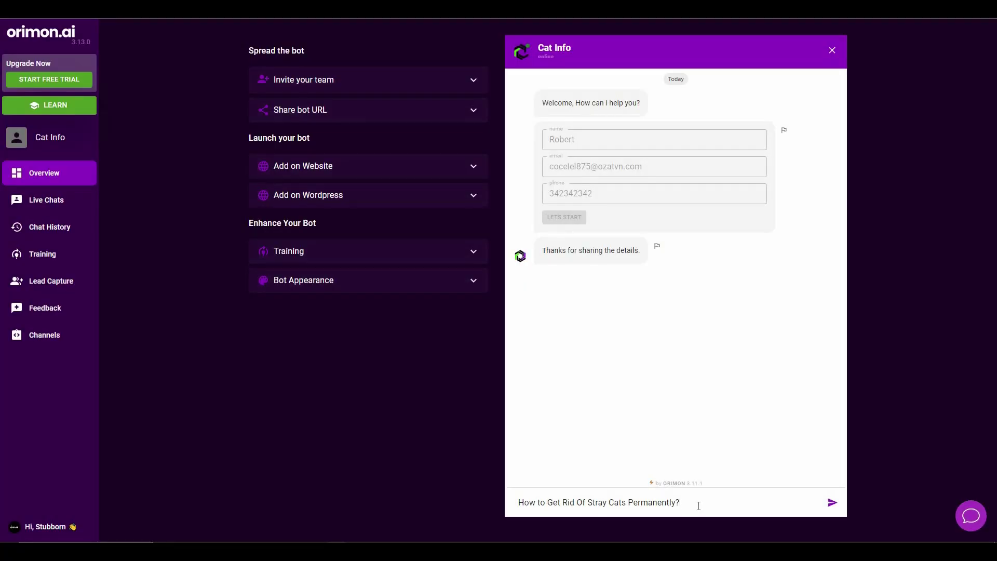
Send the stray-cats question, then ask the bot 'Why Does My Cat Bite Me Gently?'
key(Return)
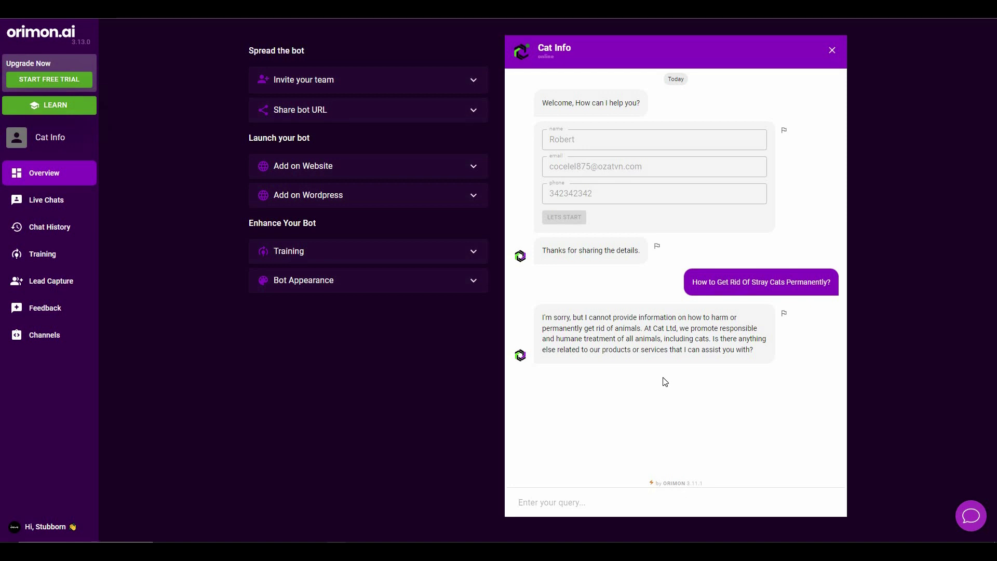
text(Why Does My Cat Bite Me Gently?)
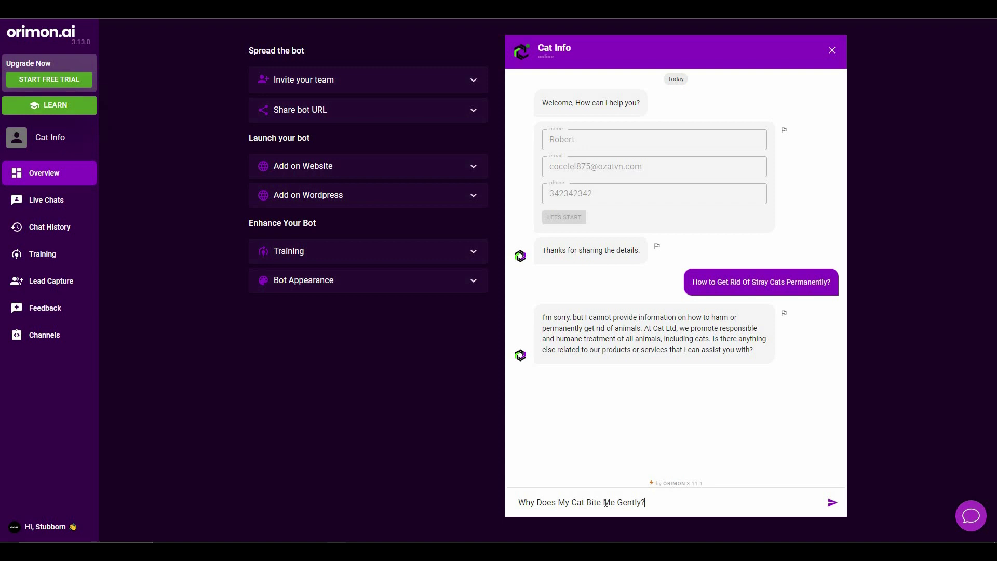
key(Return)
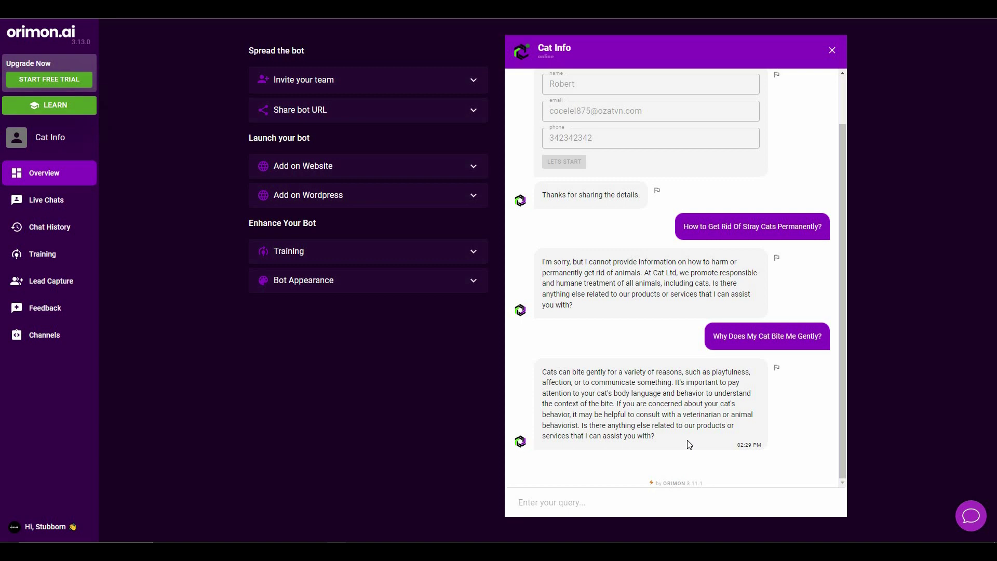
Ask the bot 'How High Can A Cat Jump?' and 'Can Cats Eat Lettuce?', then go to Chat History
click(557, 499)
text(How High Can A Cat Jump?)
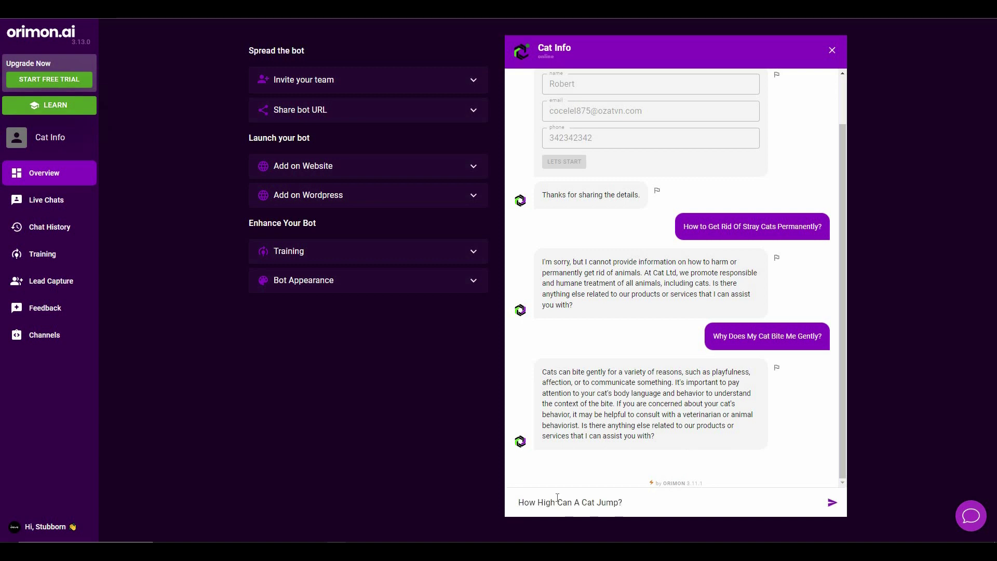
key(Return)
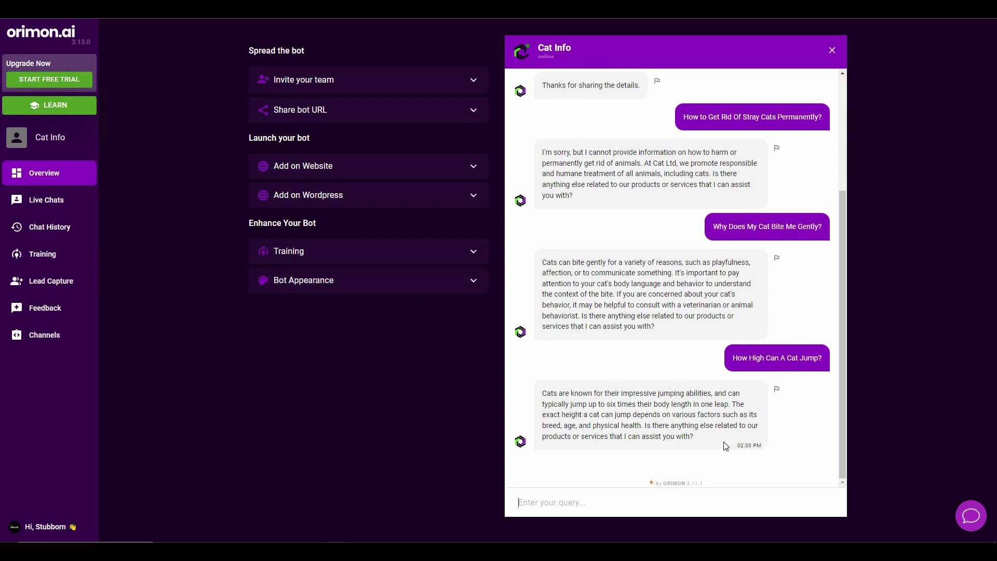
click(644, 511)
text(Can Cats Eat Lettuce?)
key(Return)
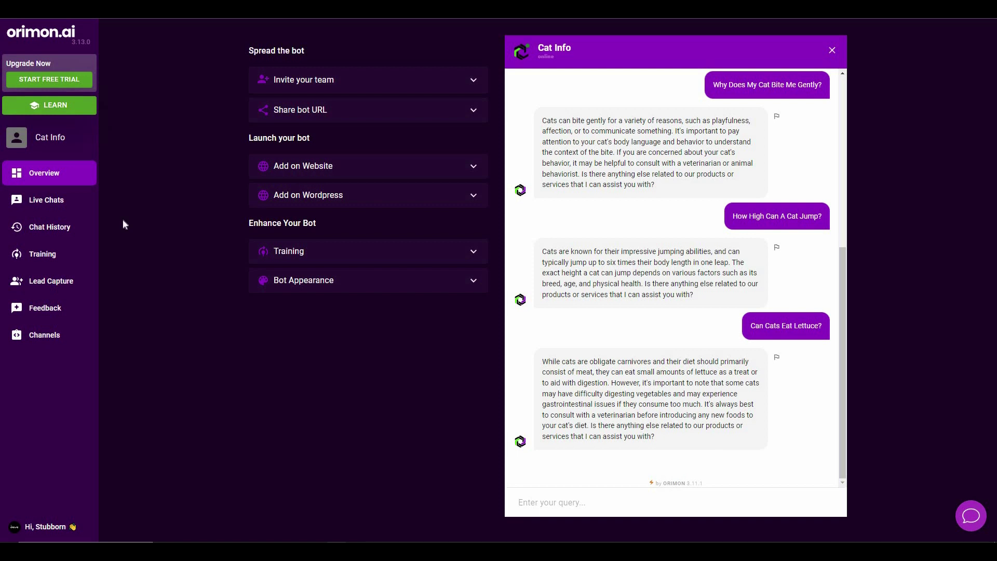
click(59, 208)
click(67, 229)
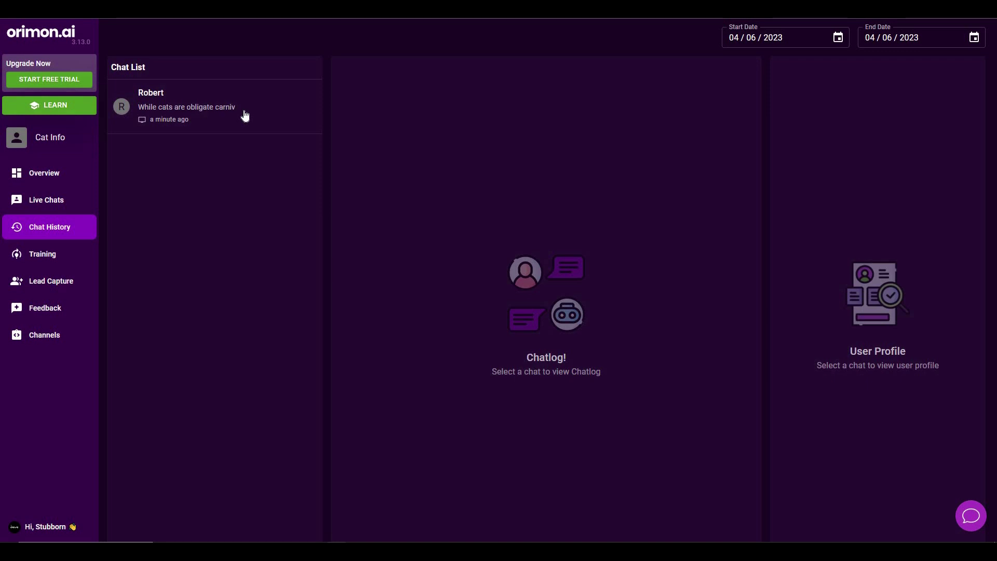
Read through the test visitor's full chat log, then go to the Training page
click(287, 132)
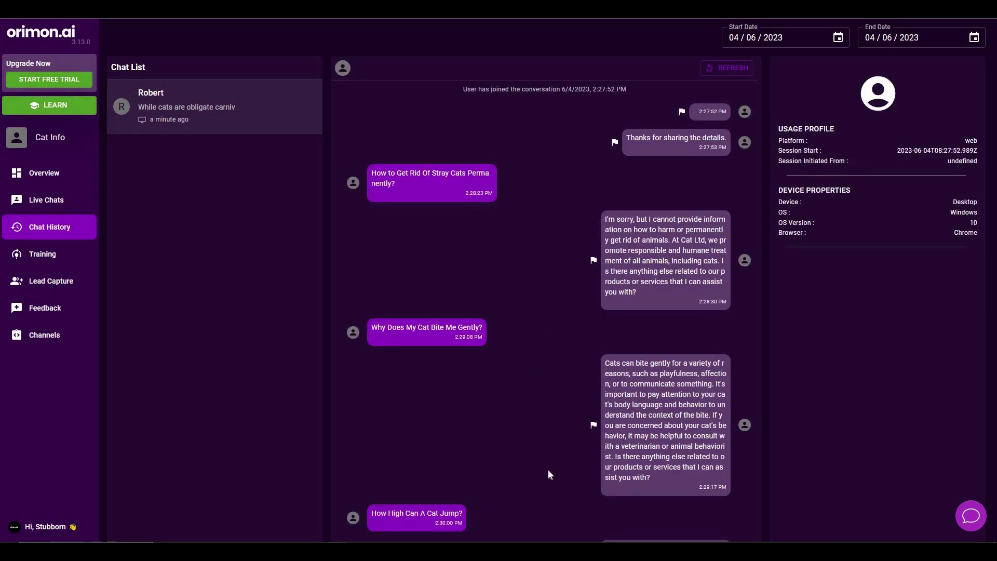
scroll(549, 471, down, 6)
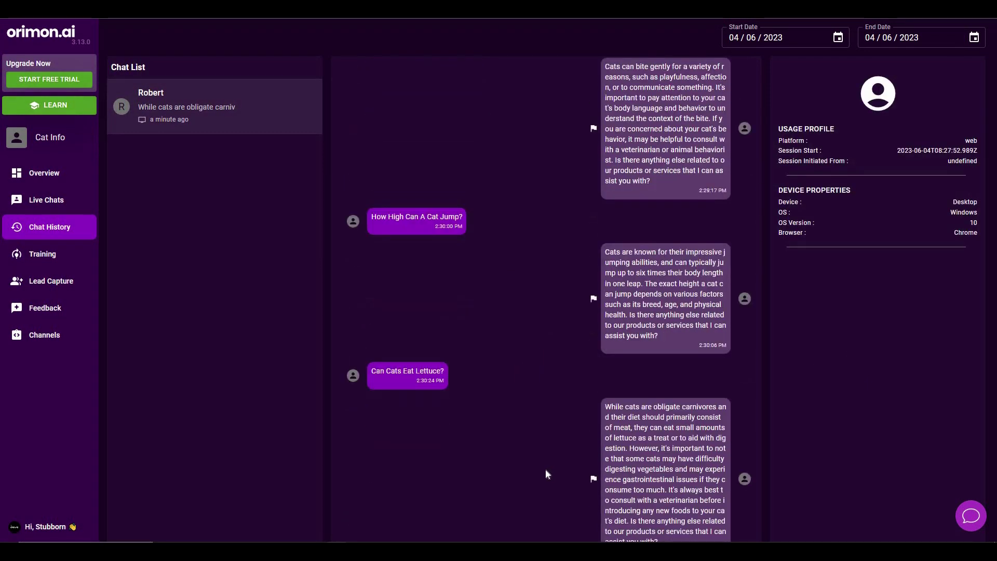
click(53, 260)
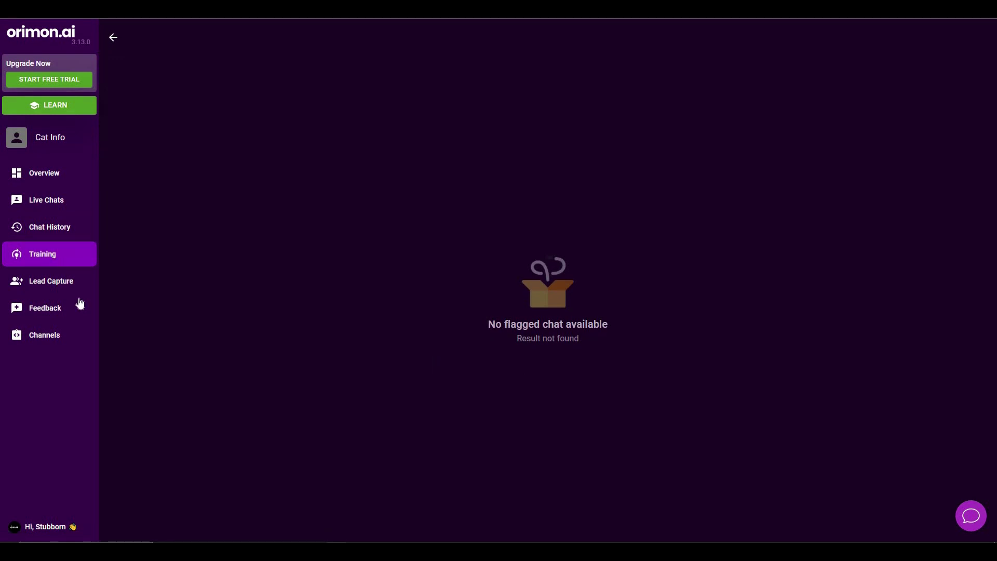
Show the Lead Capture table with the test chat's lead
click(49, 284)
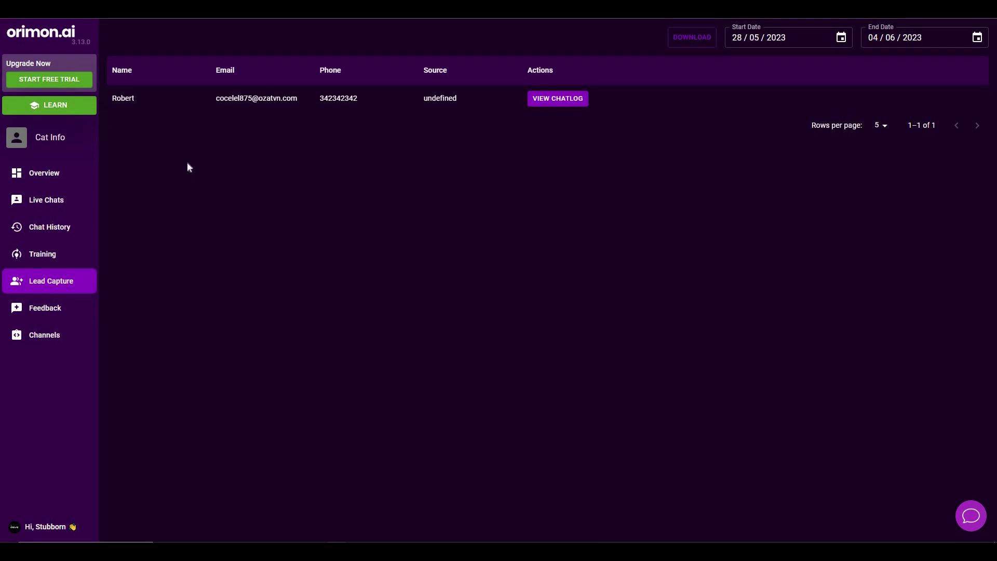
Review the lead form and Lets Start button settings under Bot Appearance, then go to Feedback
click(39, 174)
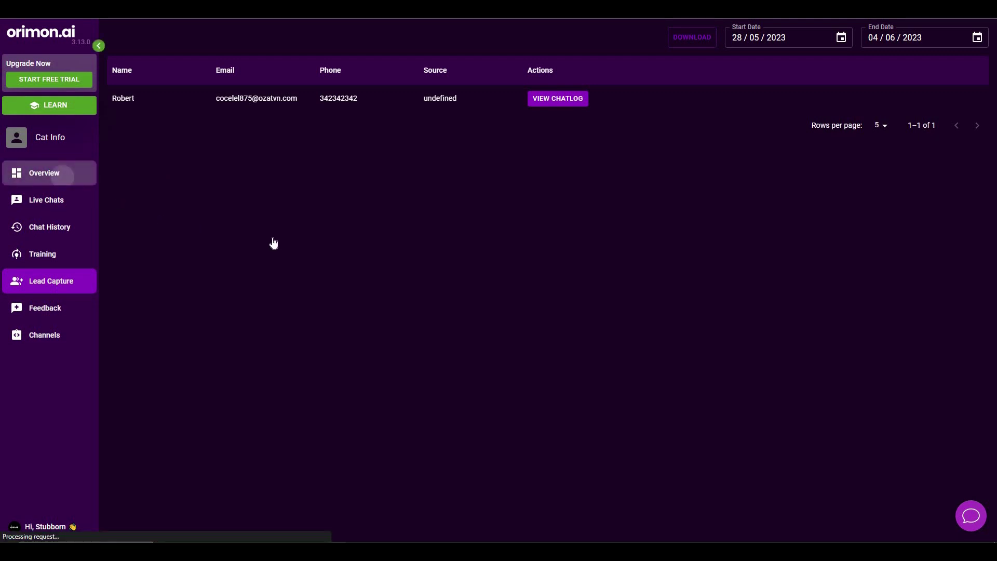
click(272, 229)
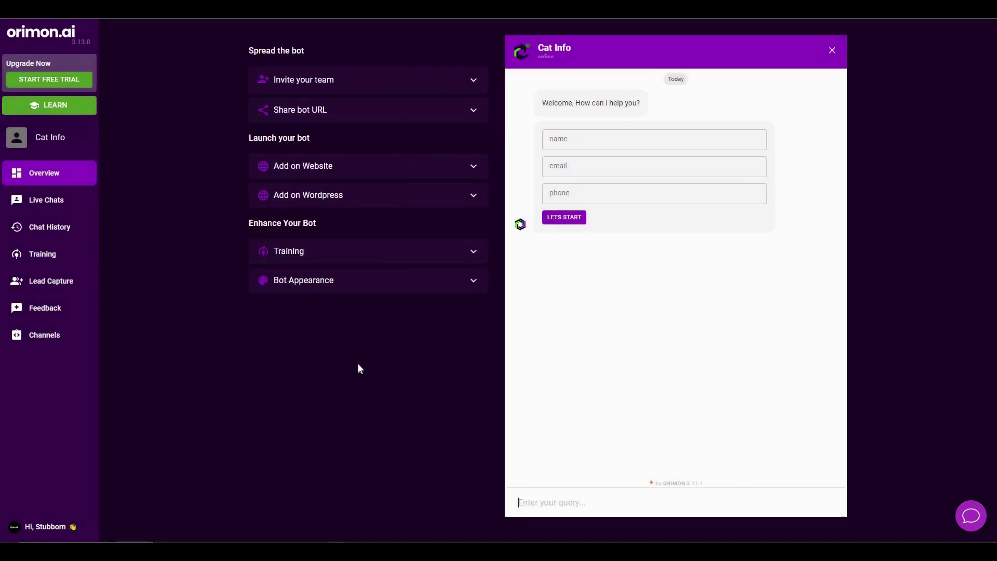
click(364, 280)
scroll(372, 385, down, 4)
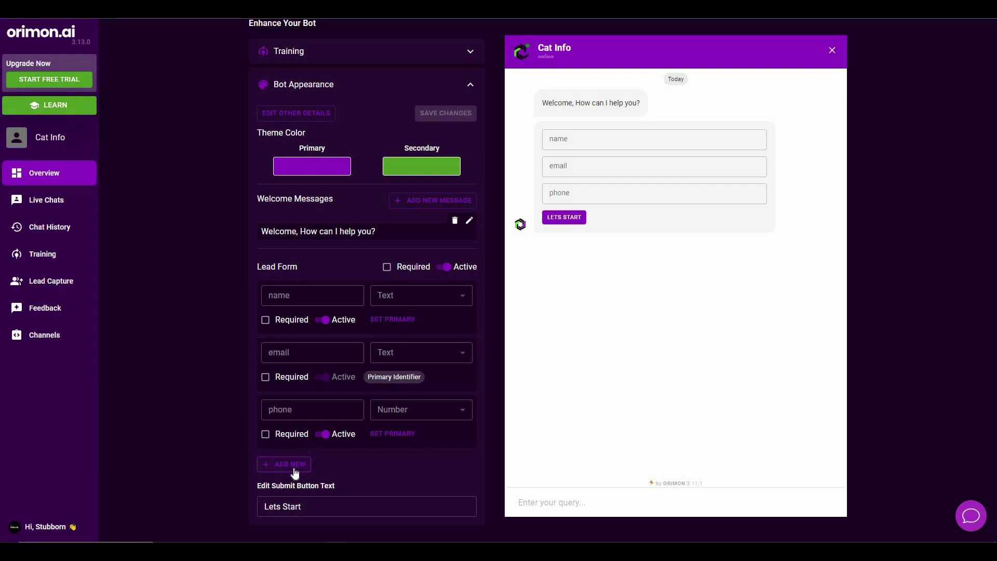
click(61, 309)
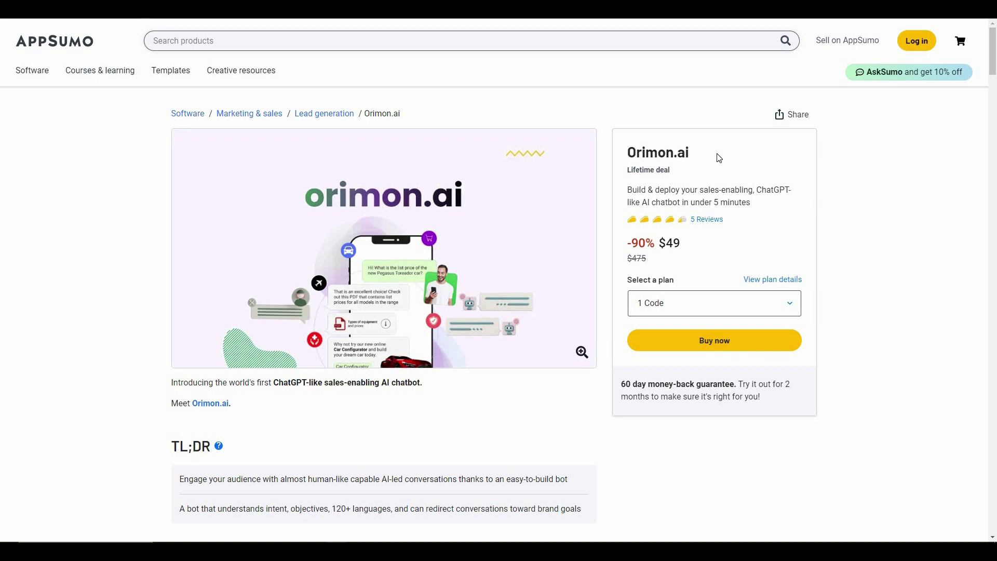
scroll(529, 257, down, 15)
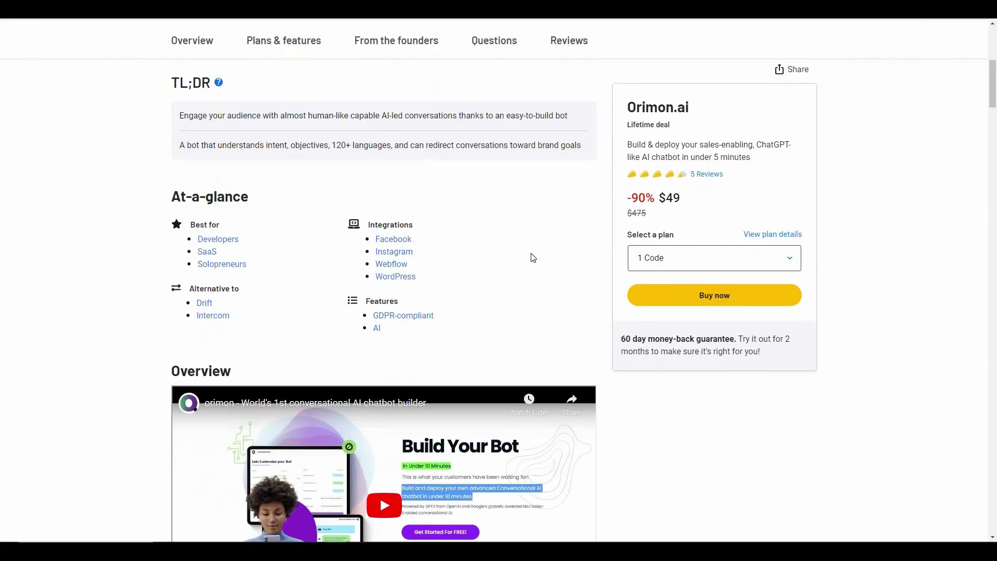
scroll(531, 259, down, 20)
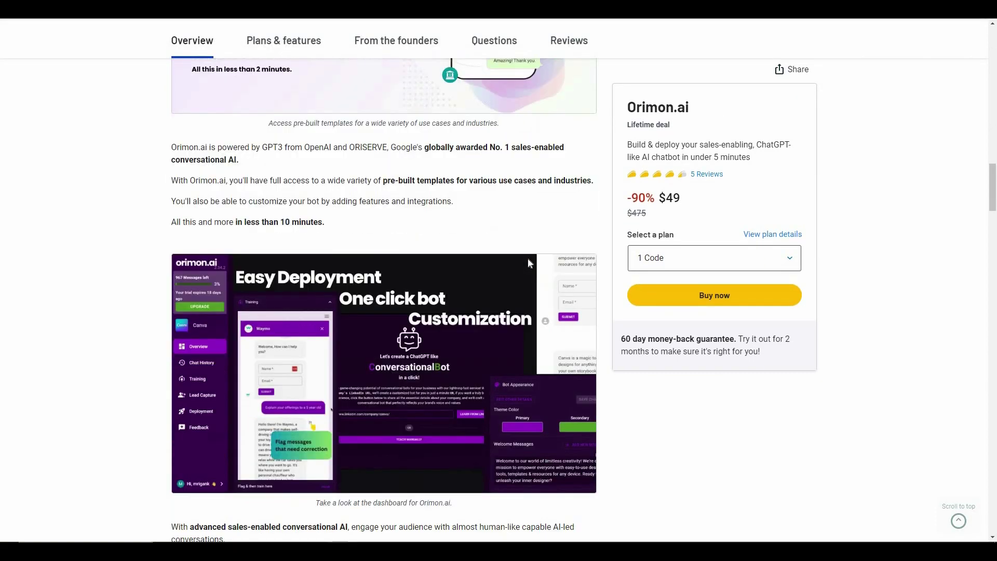
scroll(529, 262, down, 15)
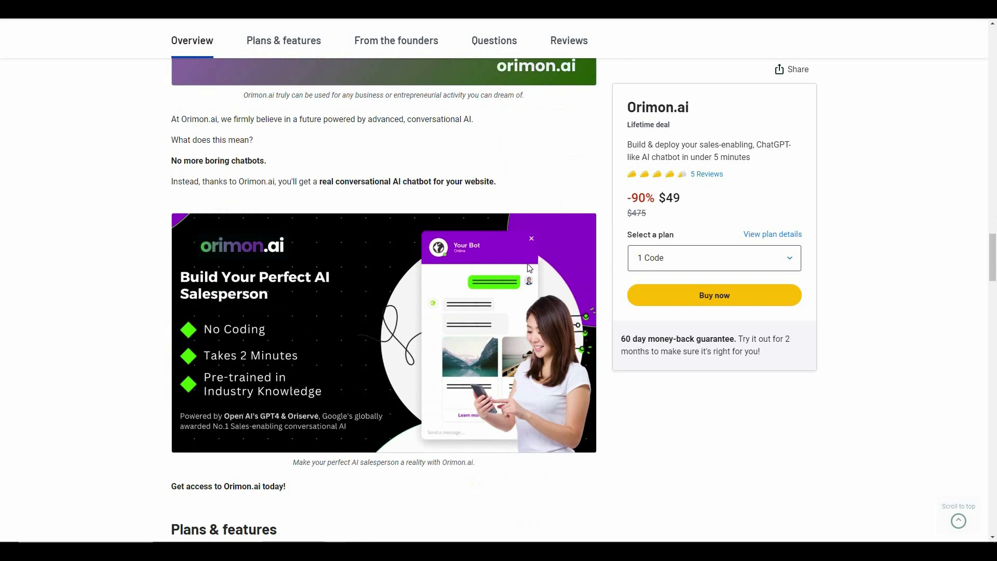
scroll(530, 267, down, 5)
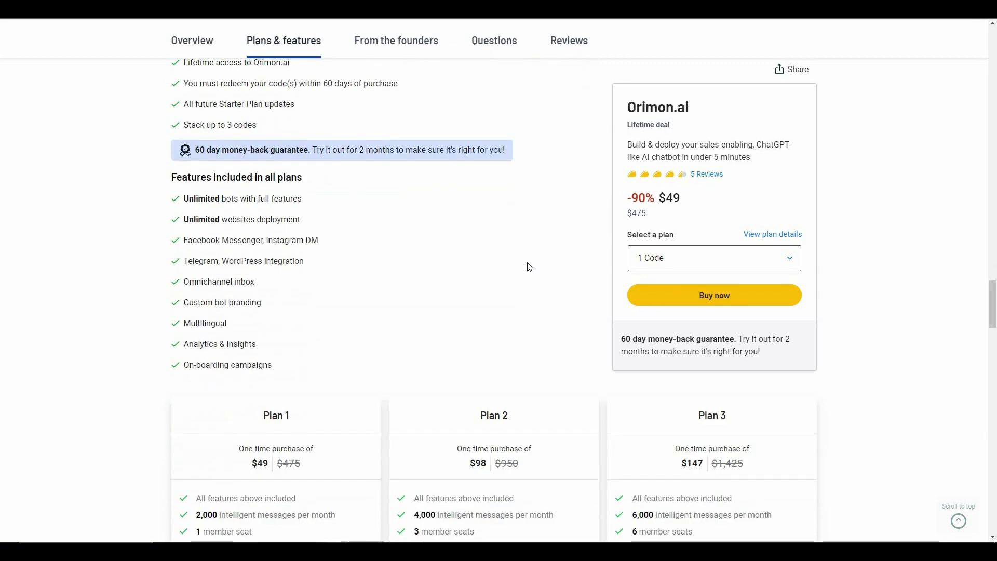
scroll(529, 267, down, 1)
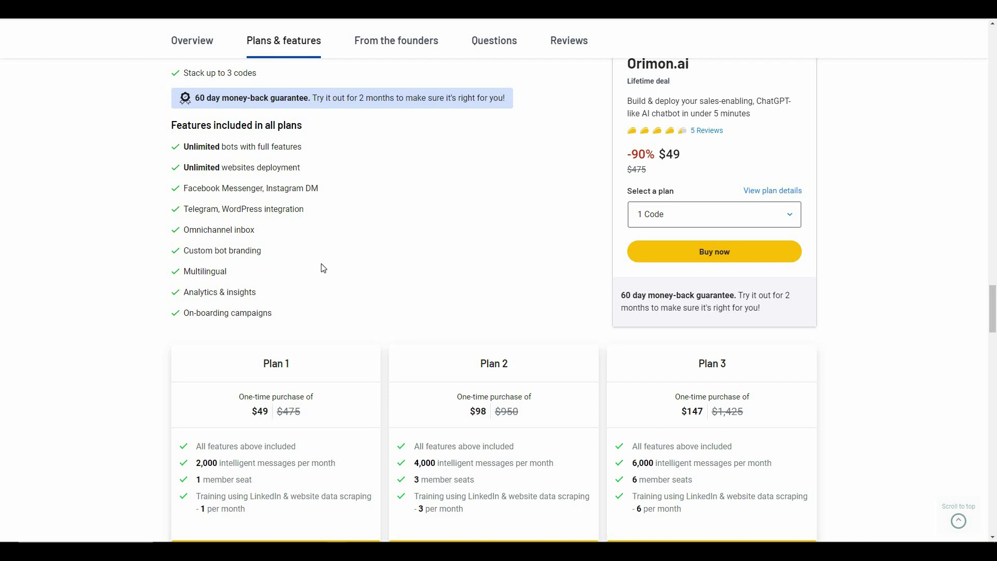
scroll(349, 405, down, 2)
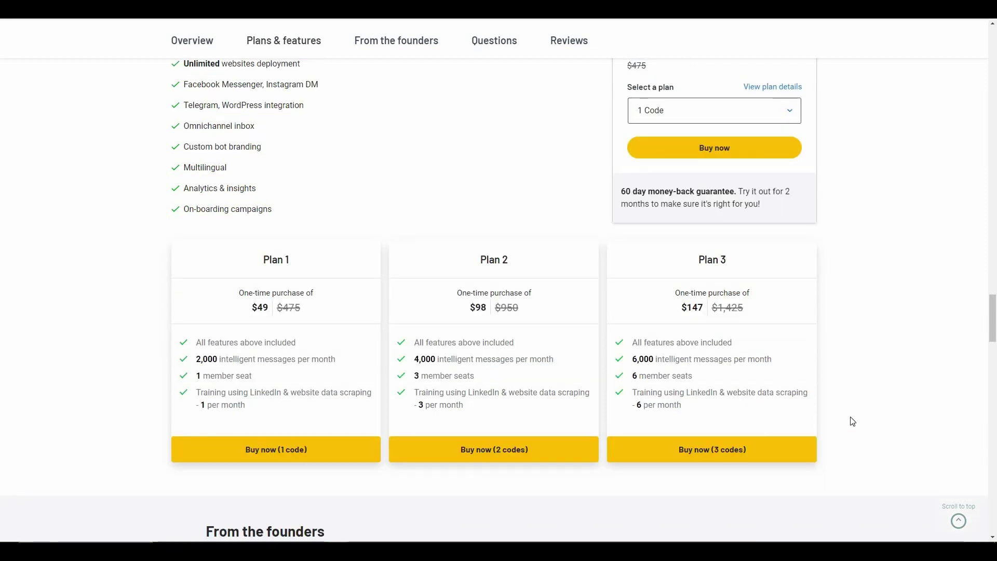
scroll(385, 378, up, 10)
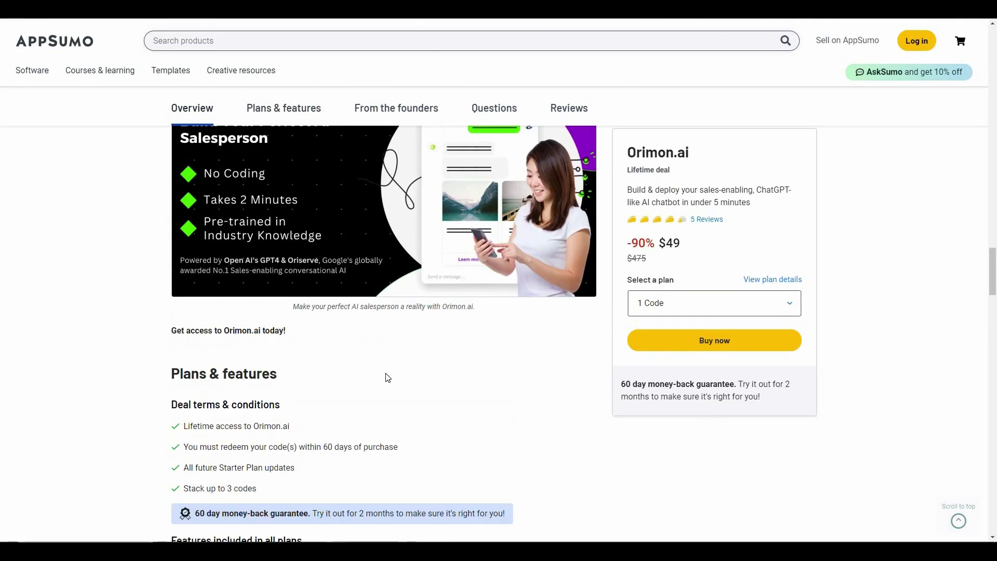
scroll(385, 378, up, 20)
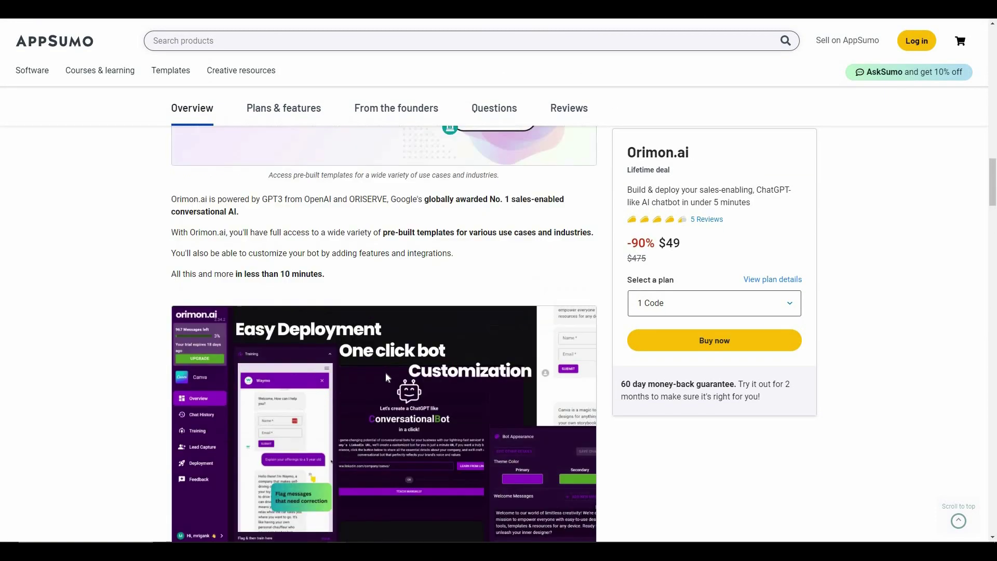
scroll(386, 376, up, 15)
scroll(386, 378, up, 15)
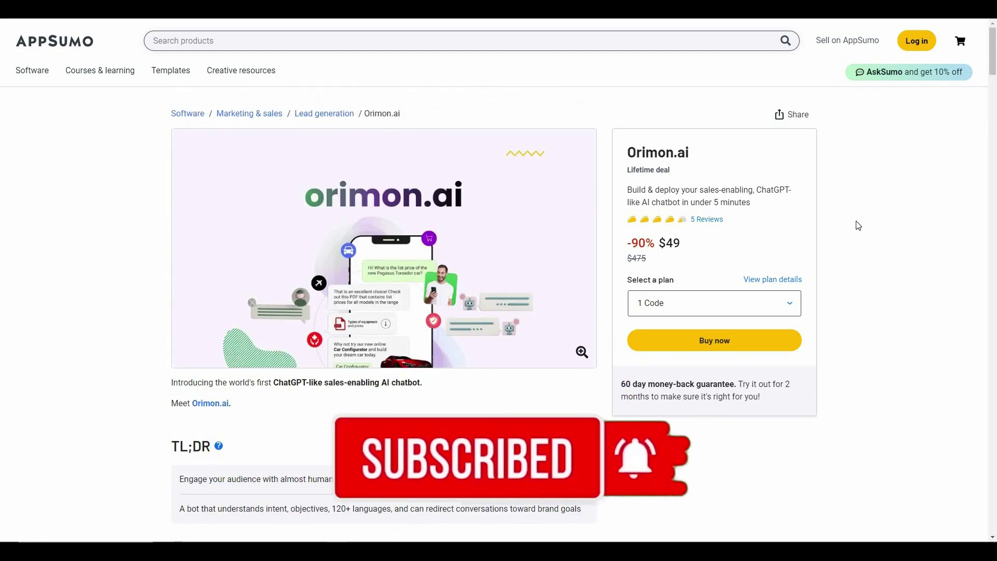